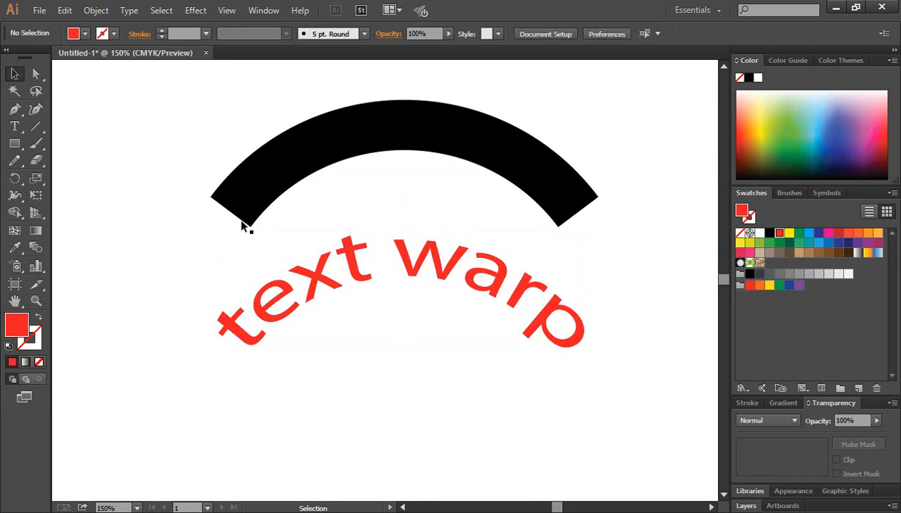
# - Examine the warped black arc and the warped red text by selecting each one and both together
pyautogui.click(277, 314)
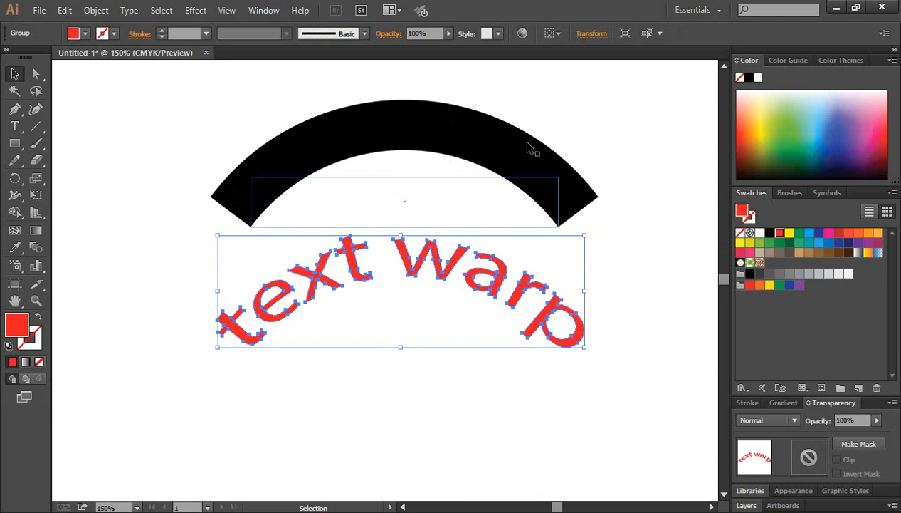
pyautogui.click(626, 156)
pyautogui.click(470, 150)
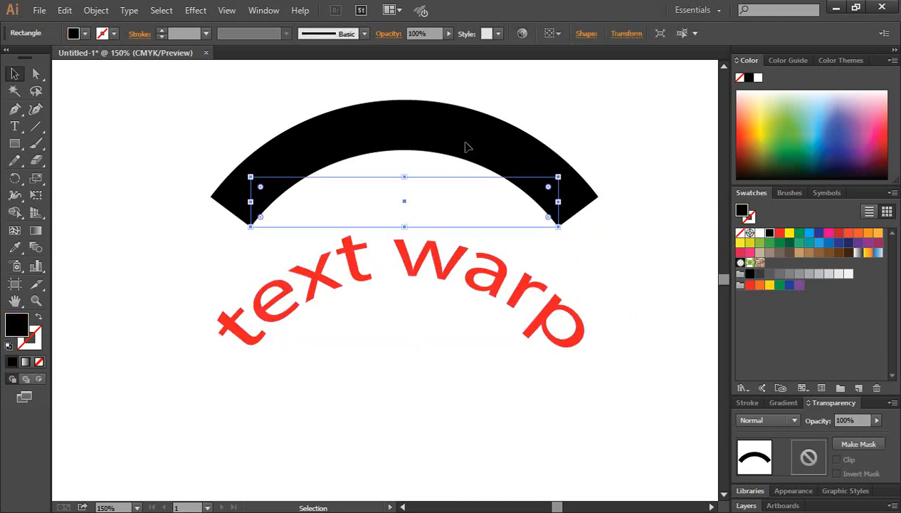
pyautogui.click(493, 295)
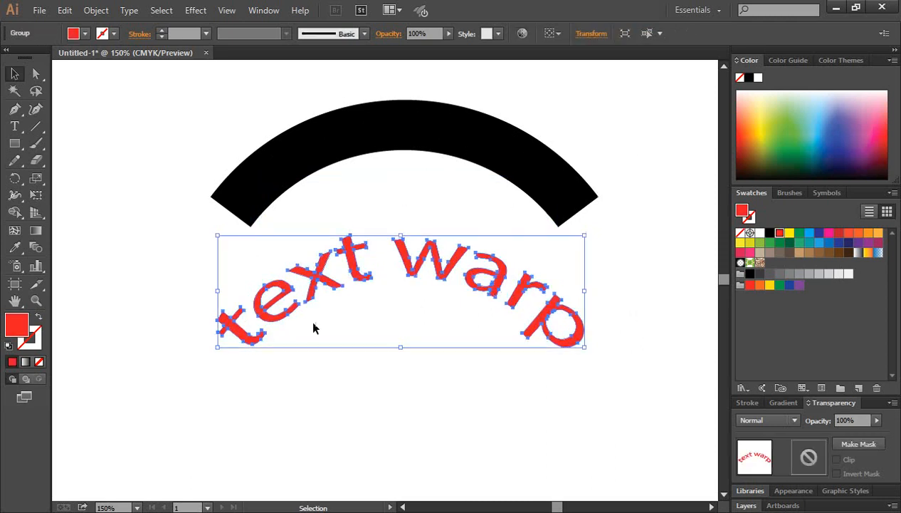
pyautogui.click(625, 127)
pyautogui.click(448, 158)
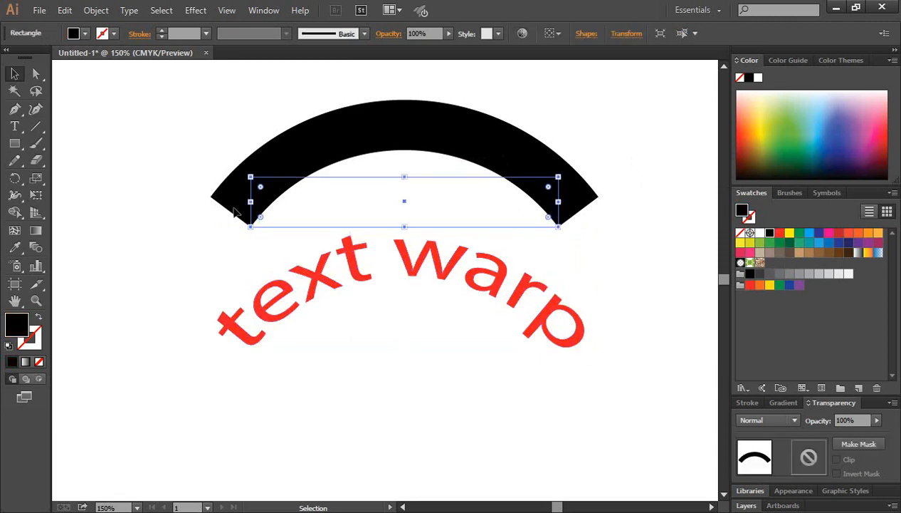
pyautogui.click(620, 238)
pyautogui.moveTo(527, 87); pyautogui.dragTo(469, 327)
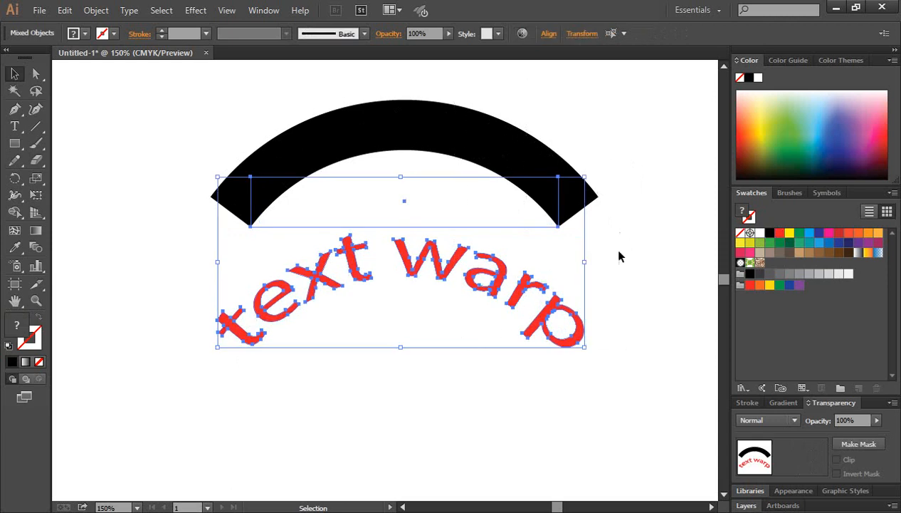
pyautogui.click(610, 303)
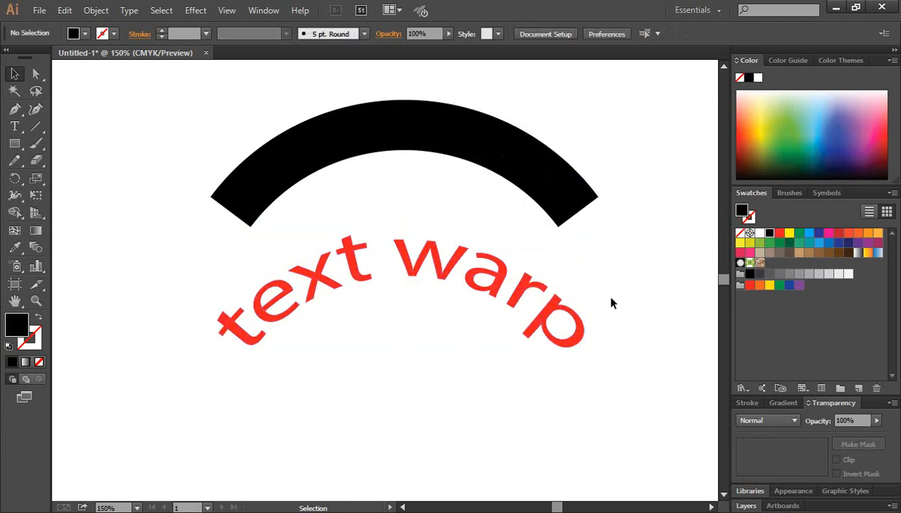
# - Delete the black arc and the red "text warp" lettering from the artboard
pyautogui.scroll(1, 614, 304)
pyautogui.moveTo(444, 101); pyautogui.dragTo(439, 301)
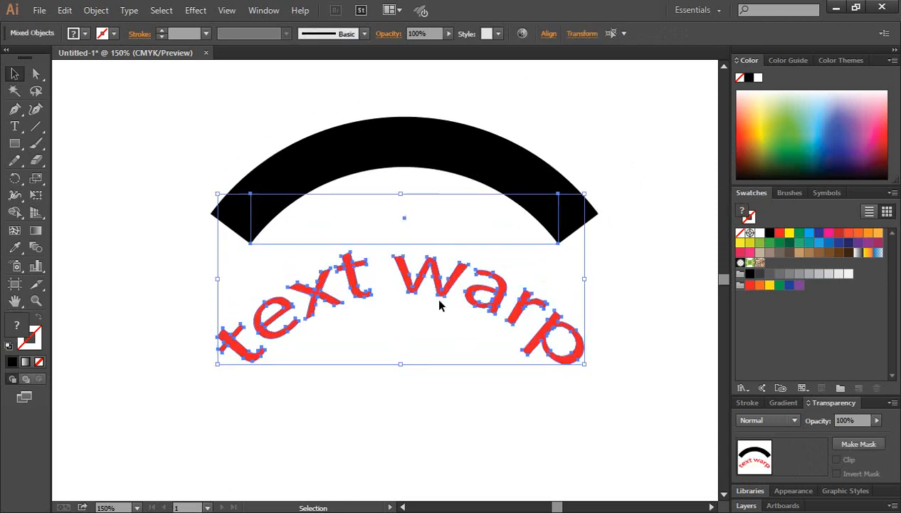
pyautogui.moveTo(631, 395); pyautogui.dragTo(390, 121)
pyautogui.press('Delete')
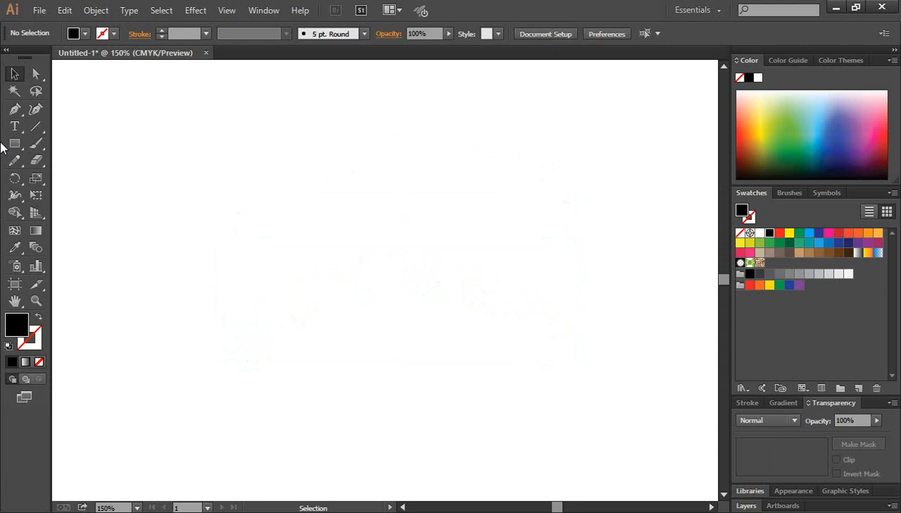
# - Draw a long, thin black horizontal rectangle and move it to the middle of the canvas
pyautogui.moveTo(15, 143); pyautogui.dragTo(76, 146)
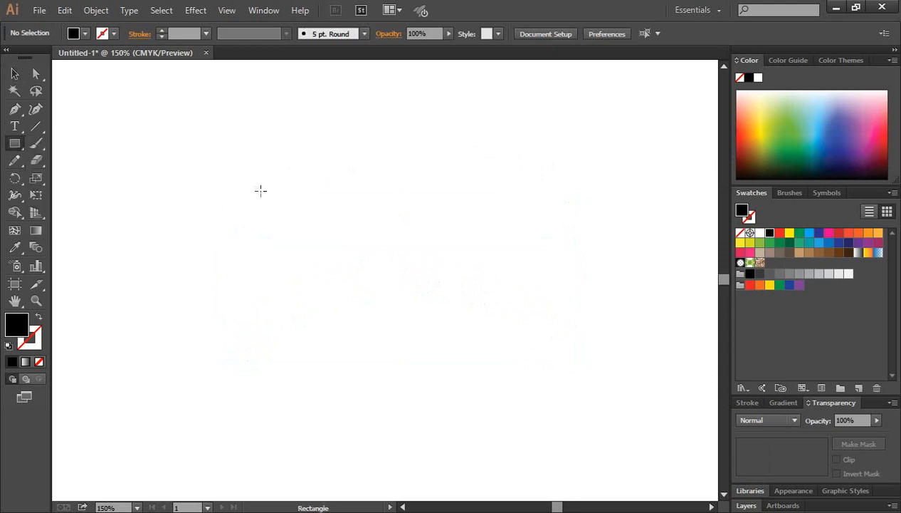
pyautogui.moveTo(257, 182); pyautogui.dragTo(575, 223)
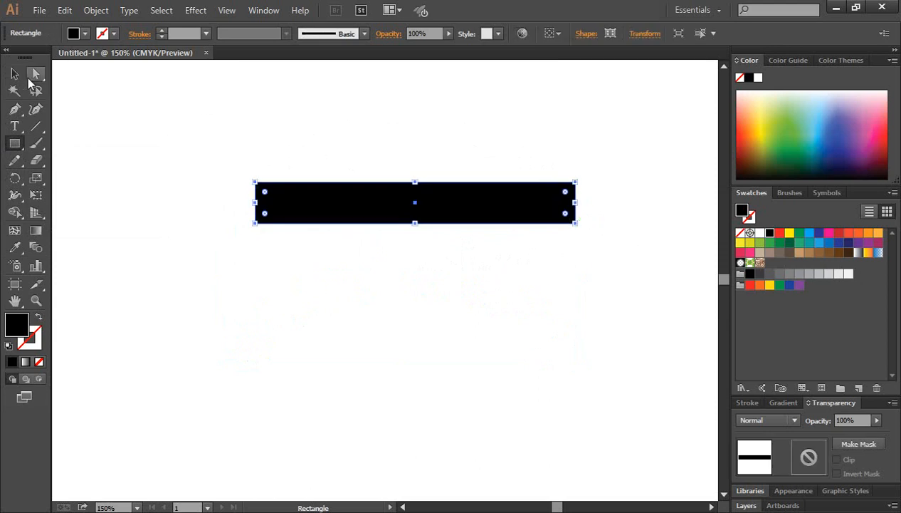
pyautogui.click(14, 73)
pyautogui.moveTo(443, 221); pyautogui.dragTo(432, 268)
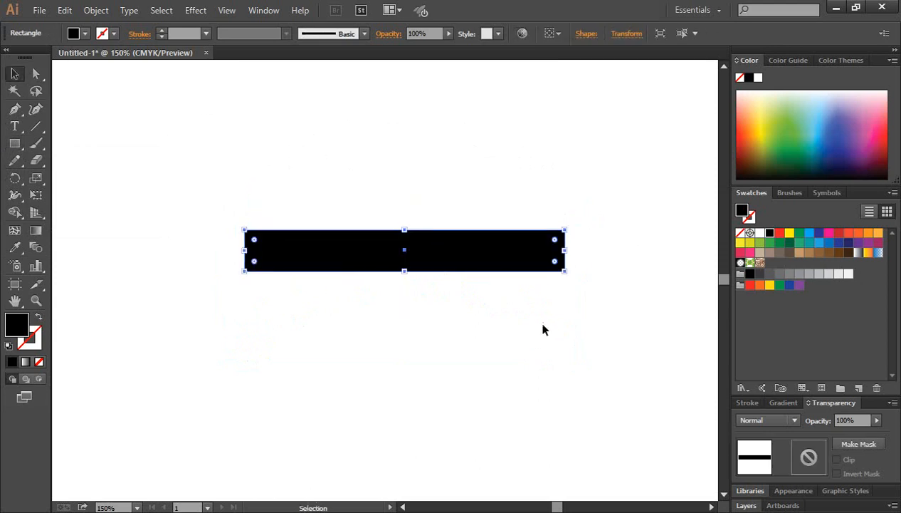
pyautogui.click(543, 327)
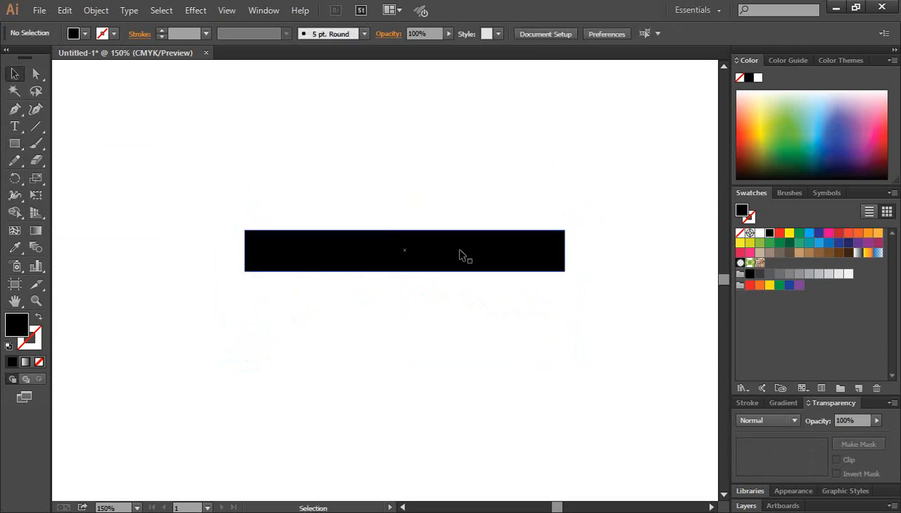
pyautogui.click(304, 269)
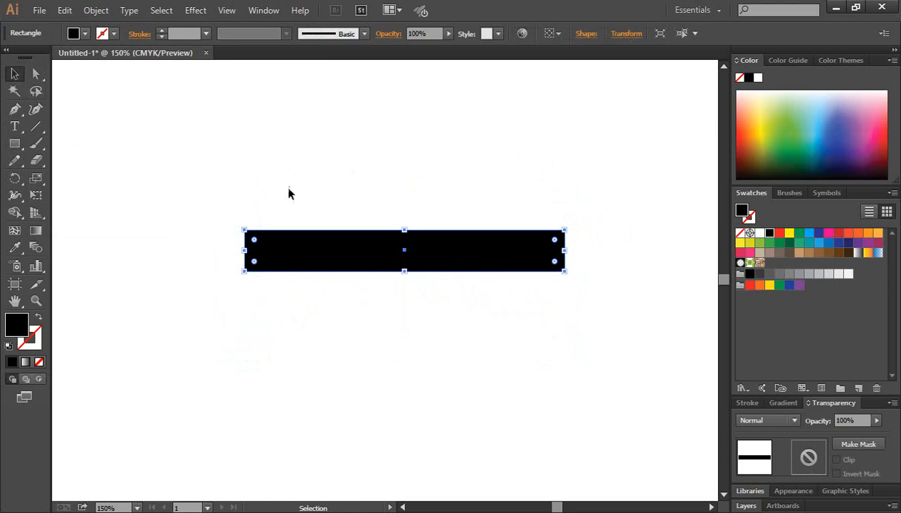
pyautogui.click(566, 308)
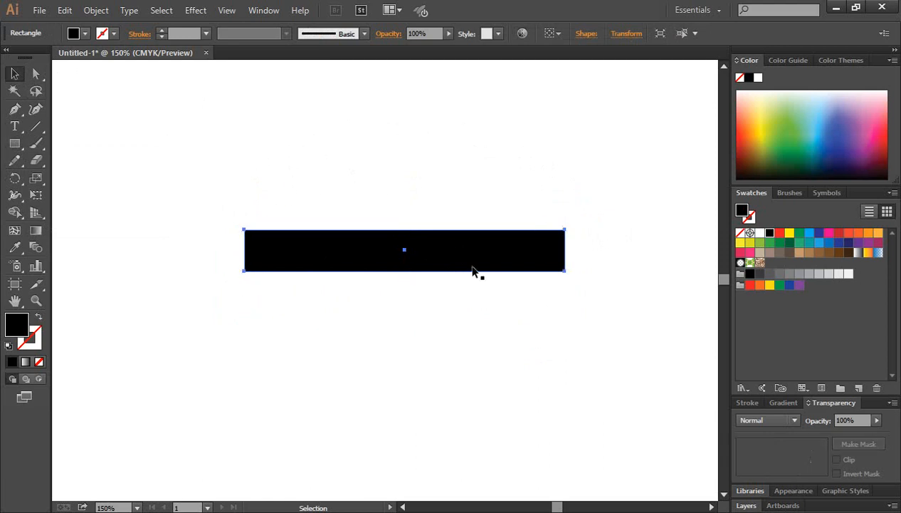
pyautogui.click(450, 255)
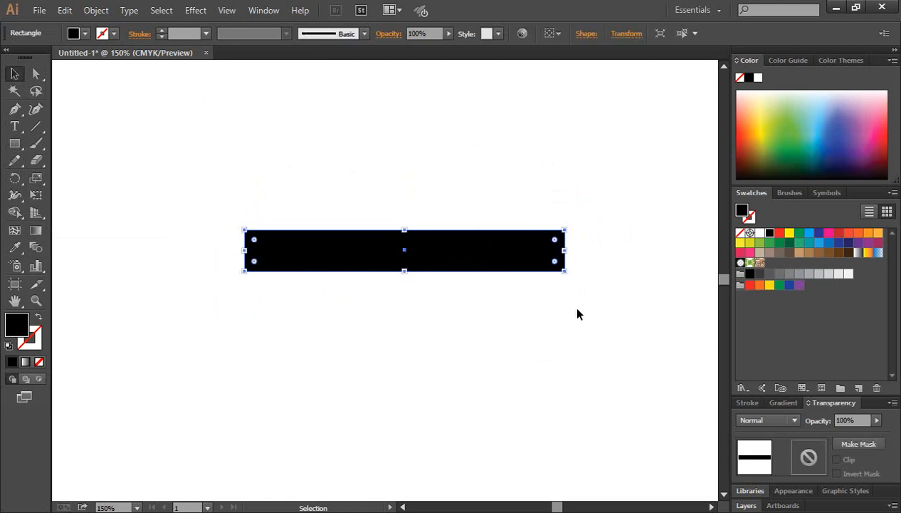
pyautogui.click(417, 197)
# - Start the Arc warp effect on the black rectangle and bring up its warp options
pyautogui.moveTo(418, 198); pyautogui.dragTo(446, 257)
pyautogui.click(195, 12)
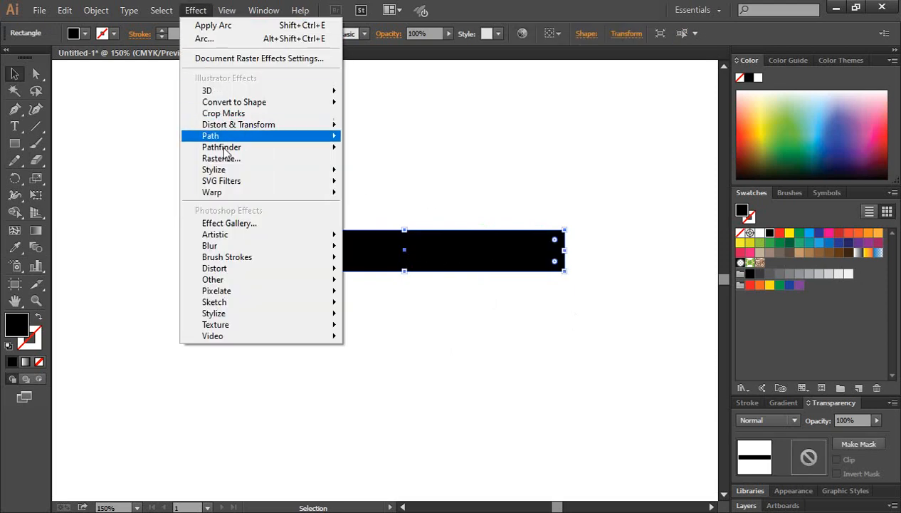
pyautogui.moveTo(221, 194)
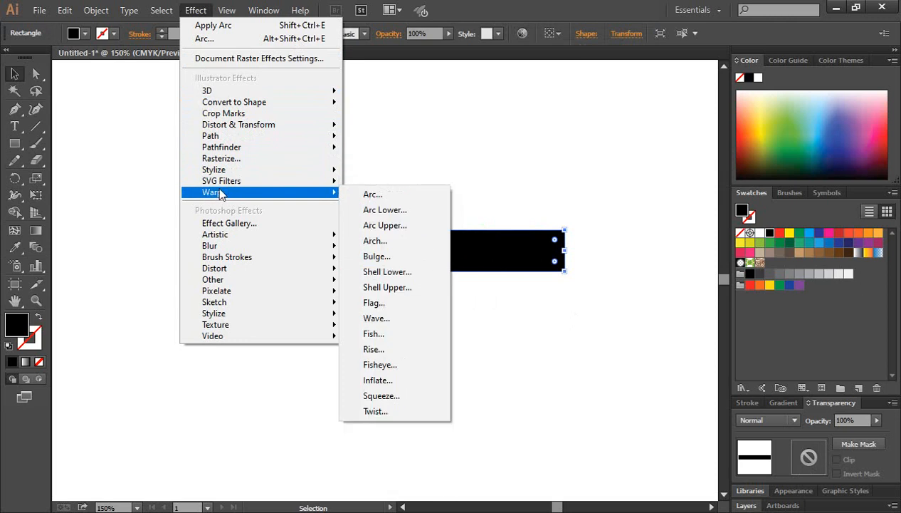
pyautogui.moveTo(329, 183)
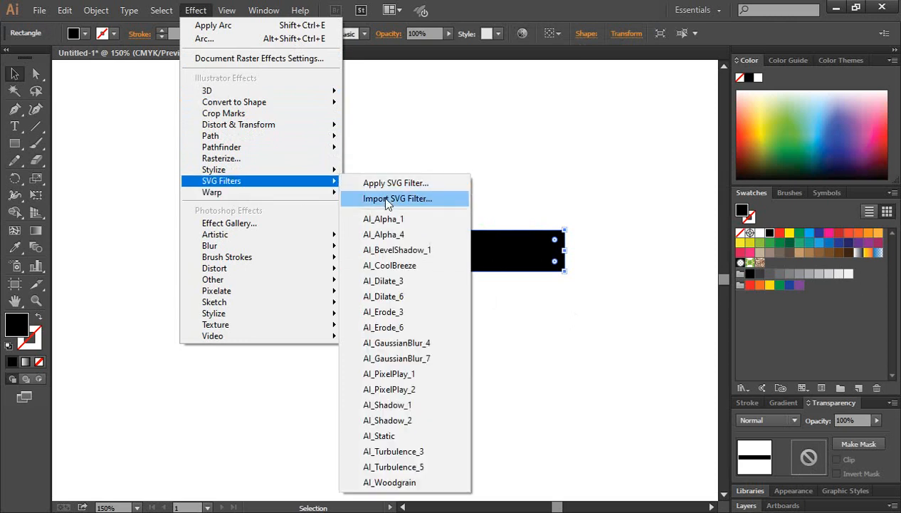
pyautogui.moveTo(302, 194)
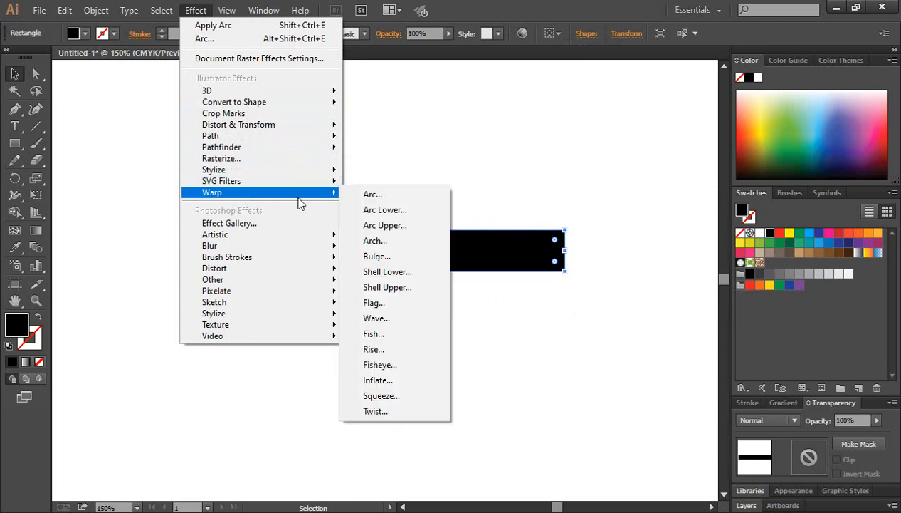
pyautogui.click(387, 200)
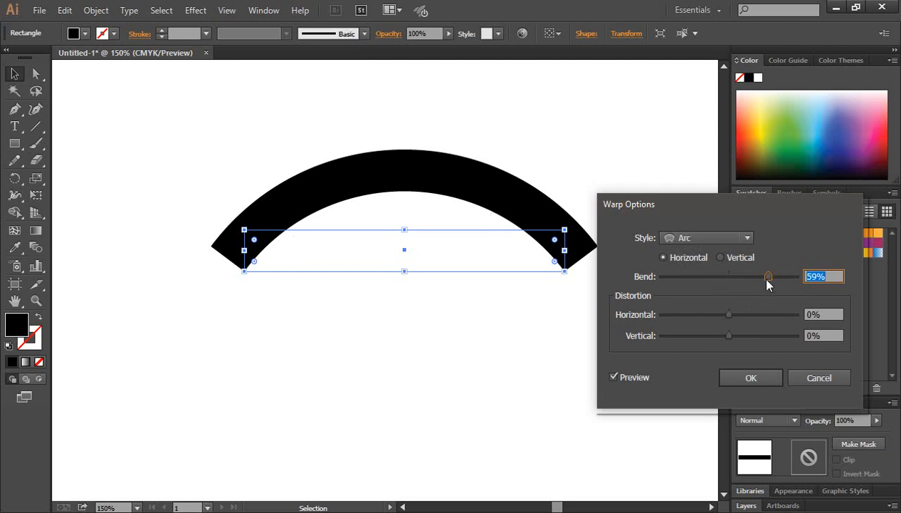
# - Increase the horizontal Arc bend of the rectangle to 100% and reverse it to -100%
pyautogui.moveTo(767, 279); pyautogui.dragTo(785, 279)
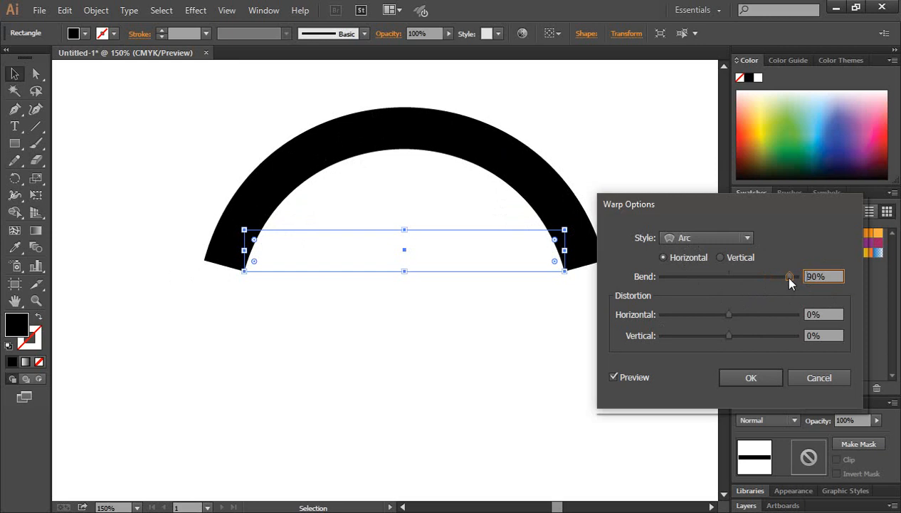
pyautogui.moveTo(789, 280); pyautogui.dragTo(801, 282)
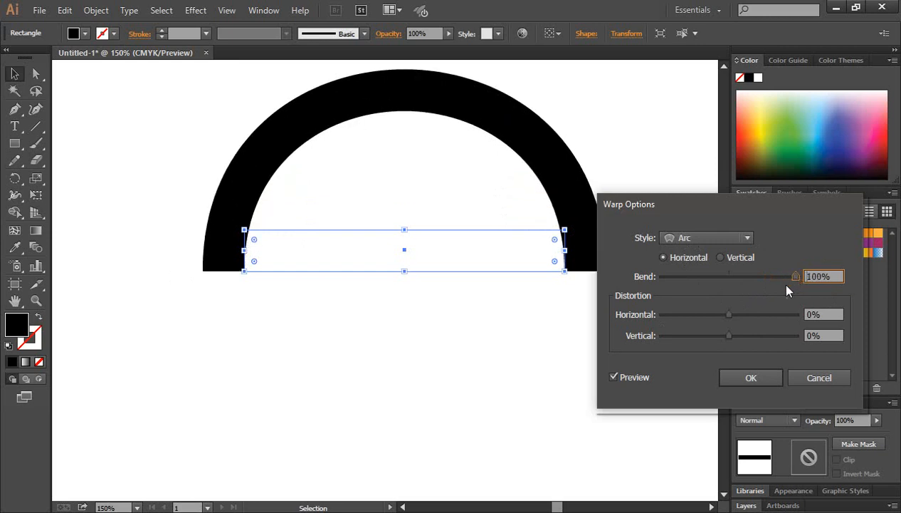
pyautogui.click(796, 277)
pyautogui.moveTo(796, 280); pyautogui.dragTo(654, 277)
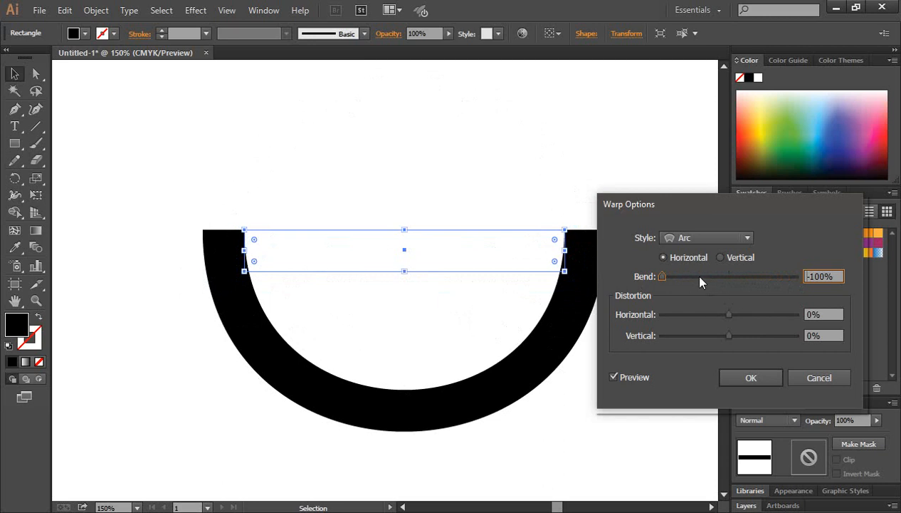
# - Try the Arc Upper, Arc Lower, Bulge and Flag warp styles on the rectangle and return to the Arc style
pyautogui.moveTo(743, 207); pyautogui.dragTo(772, 206)
pyautogui.click(767, 237)
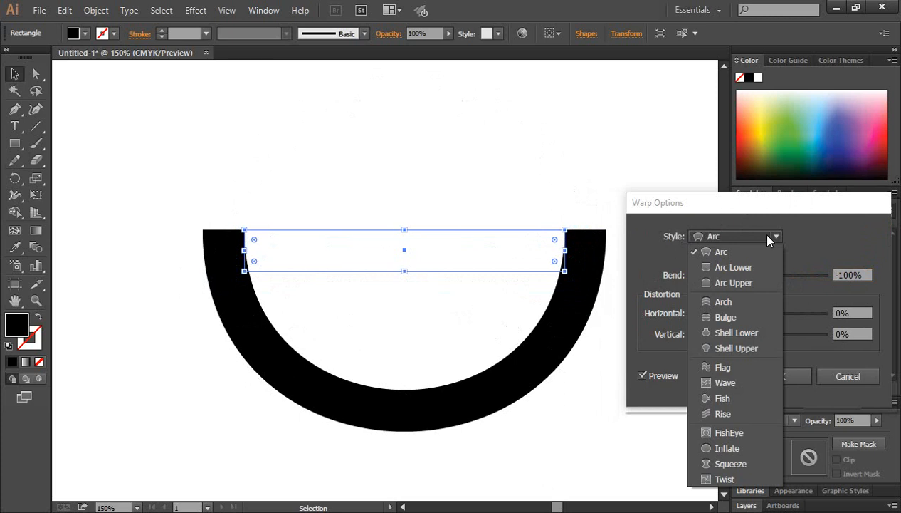
pyautogui.click(736, 285)
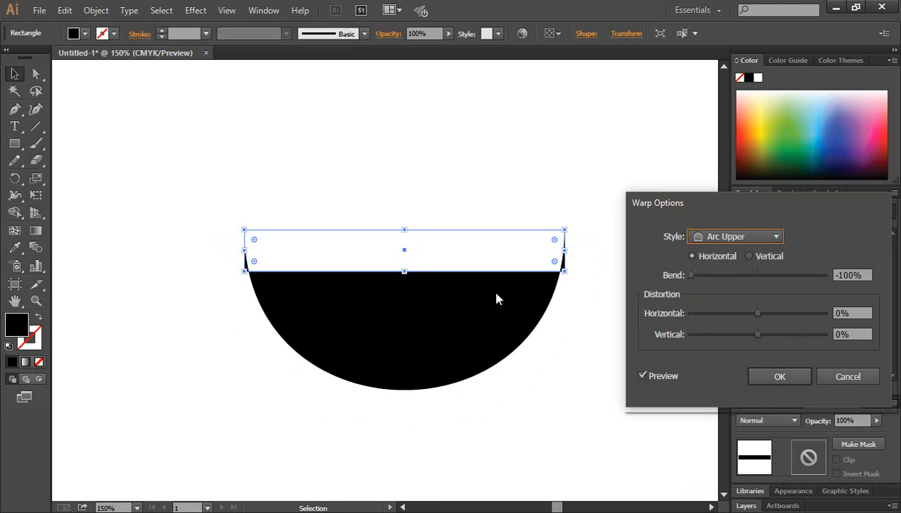
pyautogui.click(720, 235)
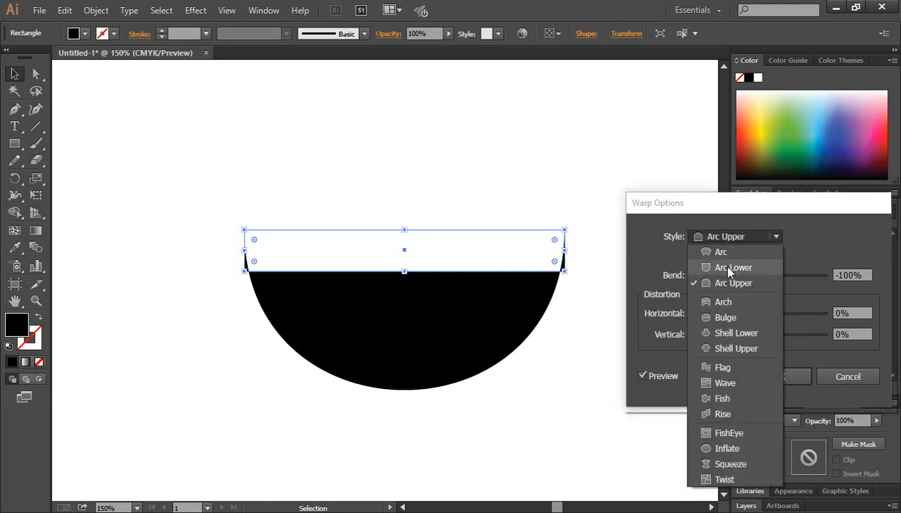
pyautogui.click(733, 267)
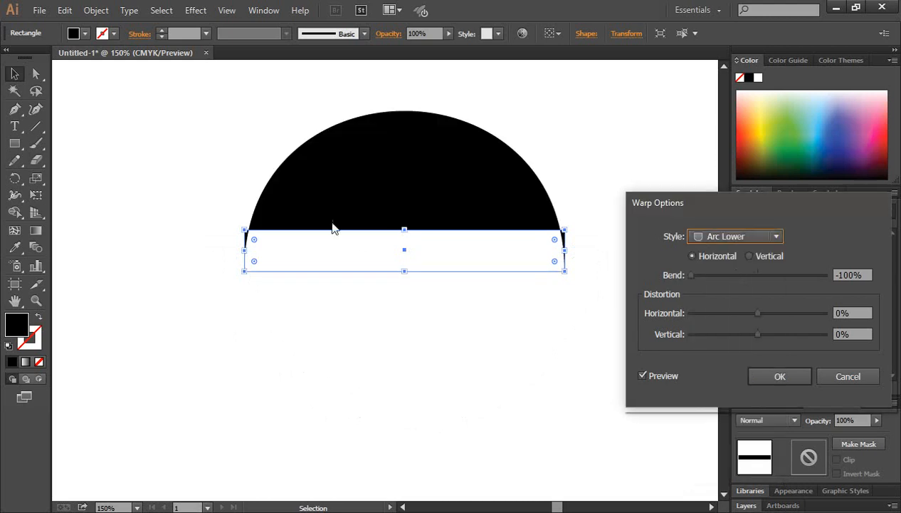
pyautogui.click(741, 238)
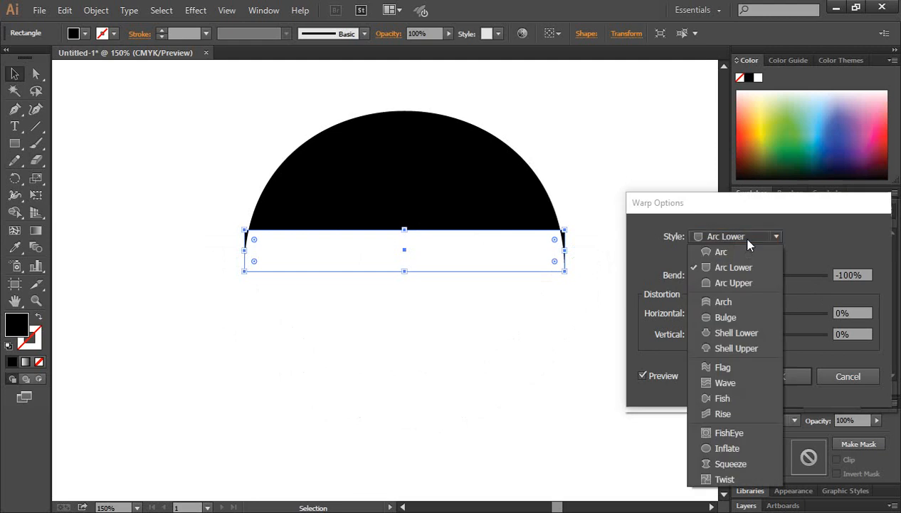
pyautogui.click(726, 318)
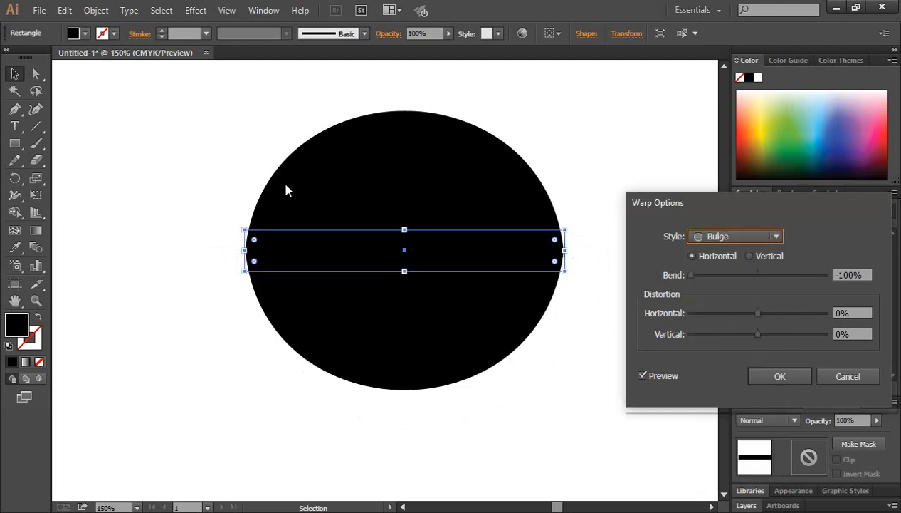
pyautogui.click(769, 241)
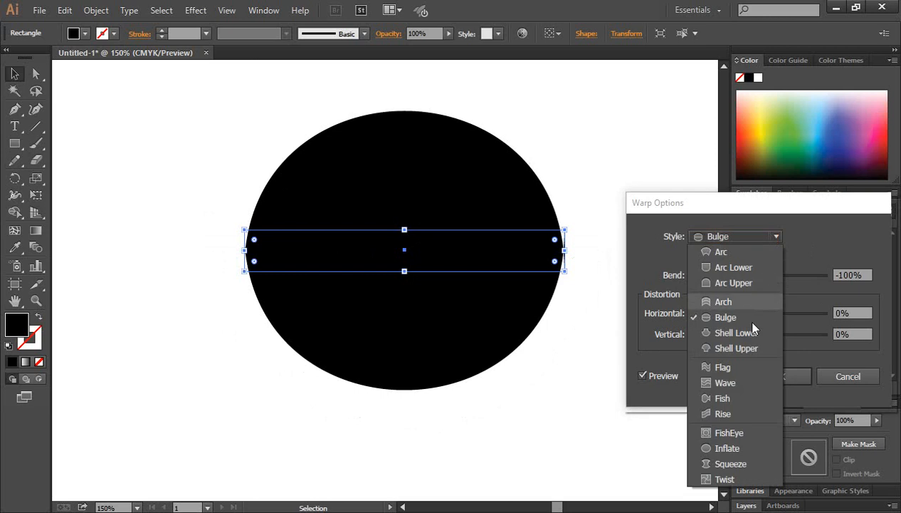
pyautogui.click(733, 368)
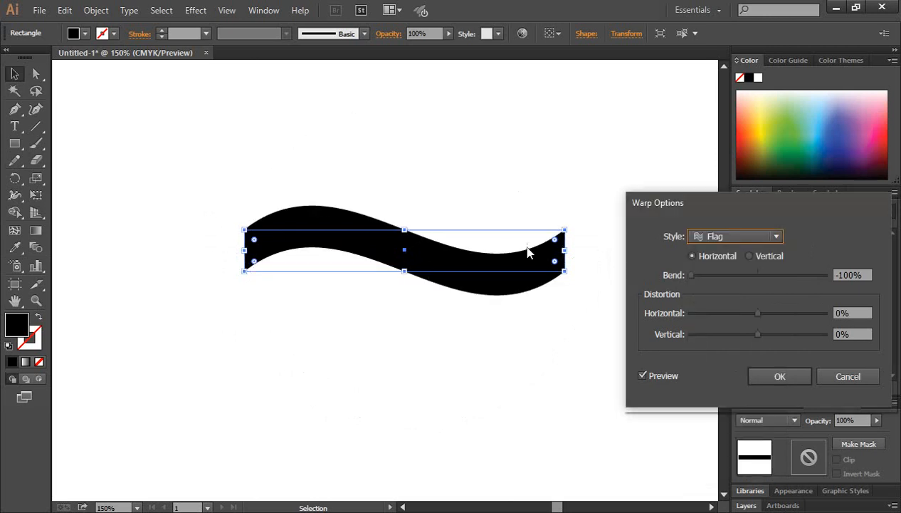
pyautogui.click(761, 242)
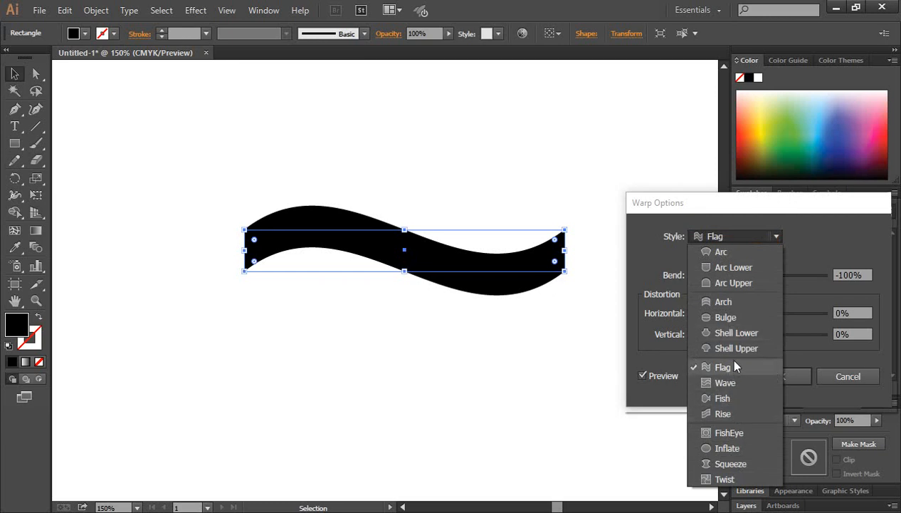
pyautogui.click(719, 254)
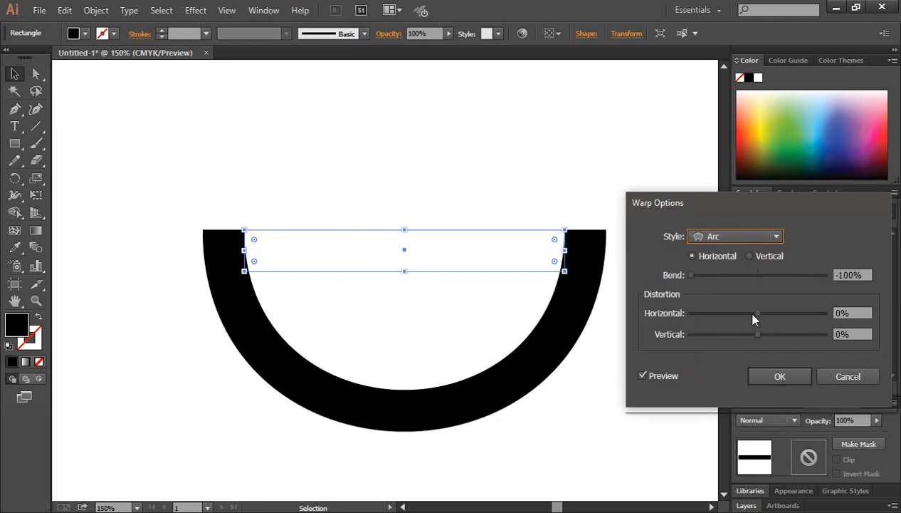
# - Try a horizontal distortion of 100% on the arc, set the vertical distortion to -19% and the horizontal distortion to -100%
pyautogui.moveTo(759, 314); pyautogui.dragTo(819, 319)
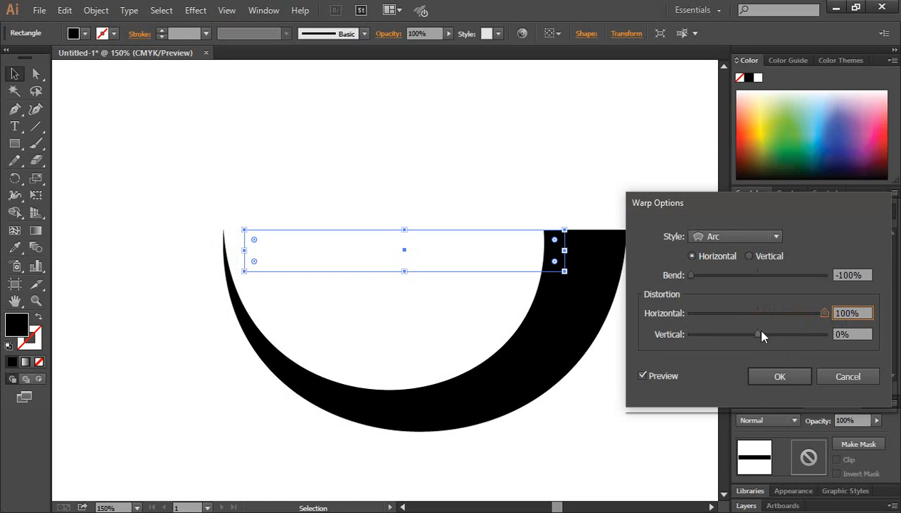
pyautogui.moveTo(756, 334)
pyautogui.mouseDown()
pyautogui.moveTo(714, 336)
pyautogui.moveTo(751, 343)
pyautogui.mouseUp()
pyautogui.moveTo(822, 315); pyautogui.dragTo(641, 311)
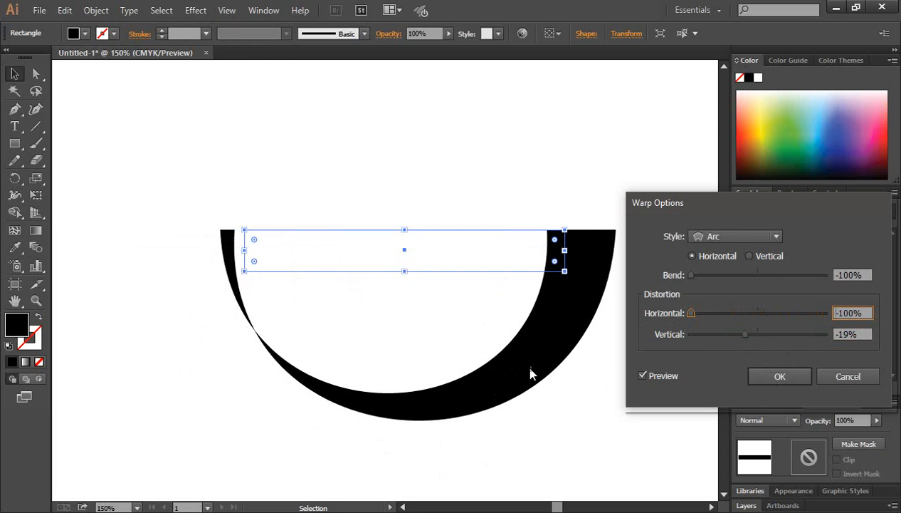
# - Discard the extreme arc warp and move the unwarped rectangle slightly up and to the right
pyautogui.click(842, 376)
pyautogui.click(639, 329)
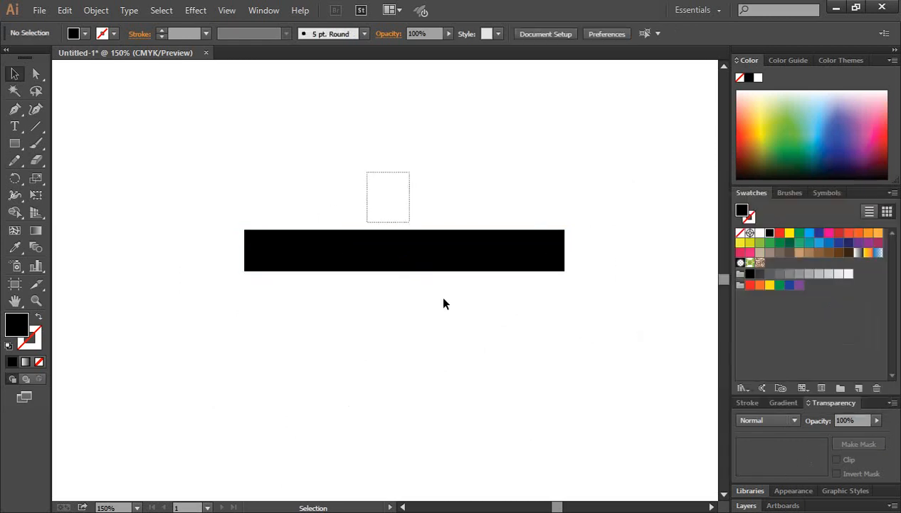
pyautogui.click(453, 262)
pyautogui.moveTo(384, 238); pyautogui.dragTo(399, 207)
# - Apply the Arc warp effect to the rectangle with its default options
pyautogui.click(194, 10)
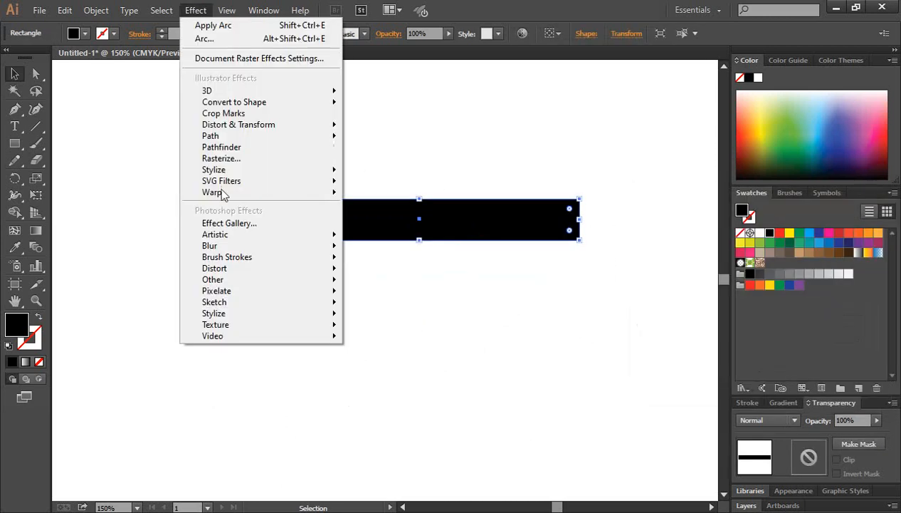
pyautogui.moveTo(223, 192)
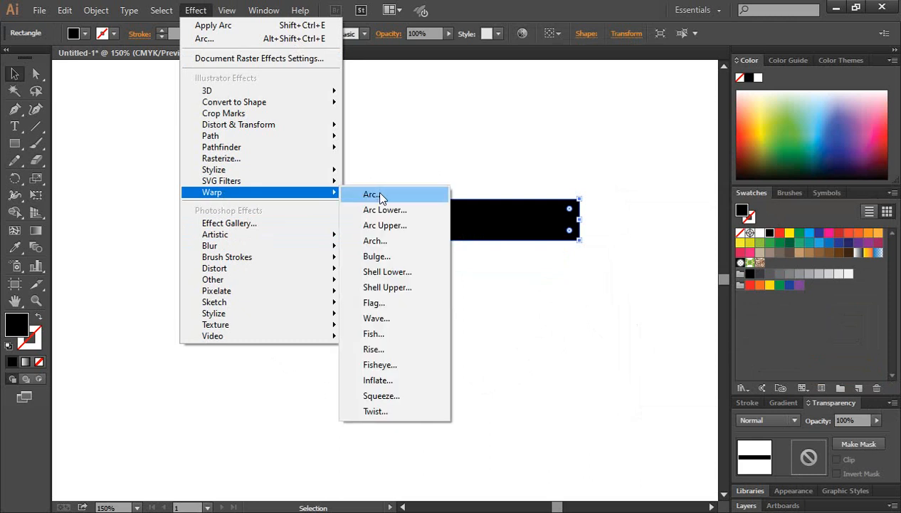
pyautogui.click(373, 194)
pyautogui.click(788, 380)
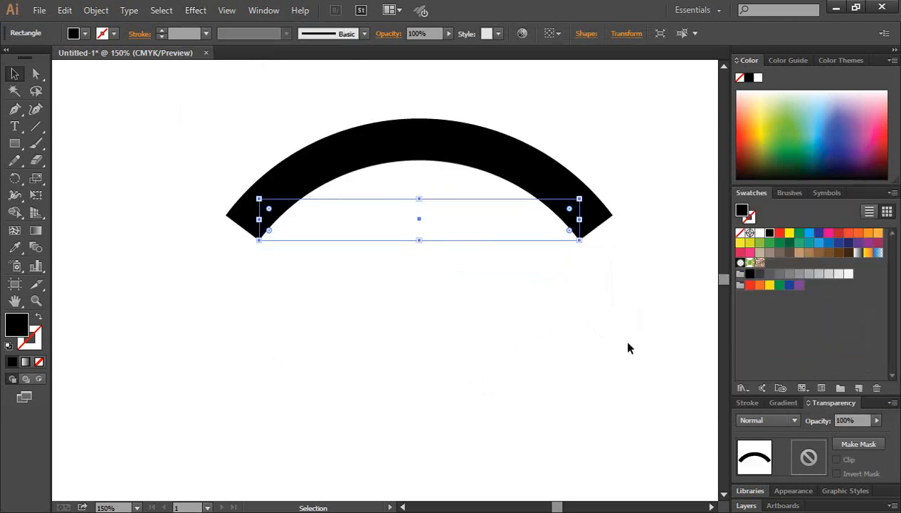
# - Move the warped arc higher on the artboard and deselect it
pyautogui.click(626, 346)
pyautogui.moveTo(436, 140); pyautogui.dragTo(427, 110)
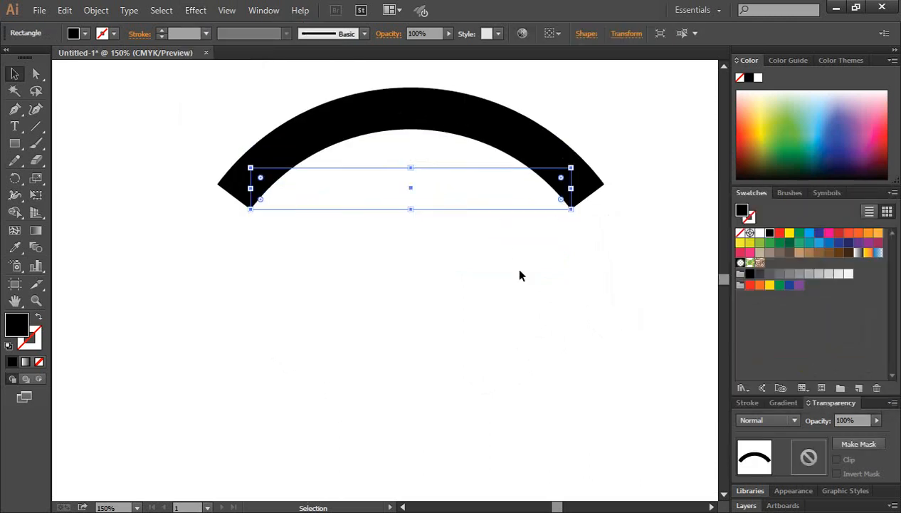
pyautogui.click(520, 276)
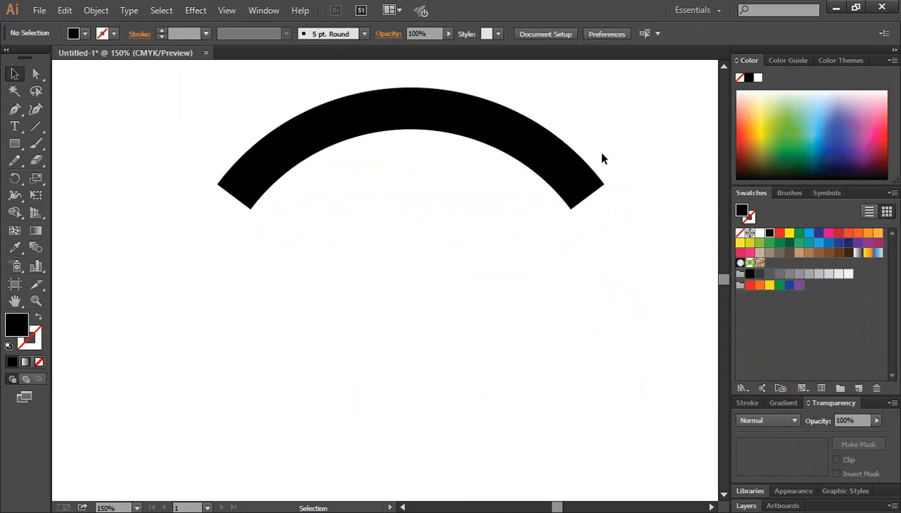
# - Select and deselect the warped arc to examine its underlying selection outline
pyautogui.click(450, 123)
pyautogui.click(525, 239)
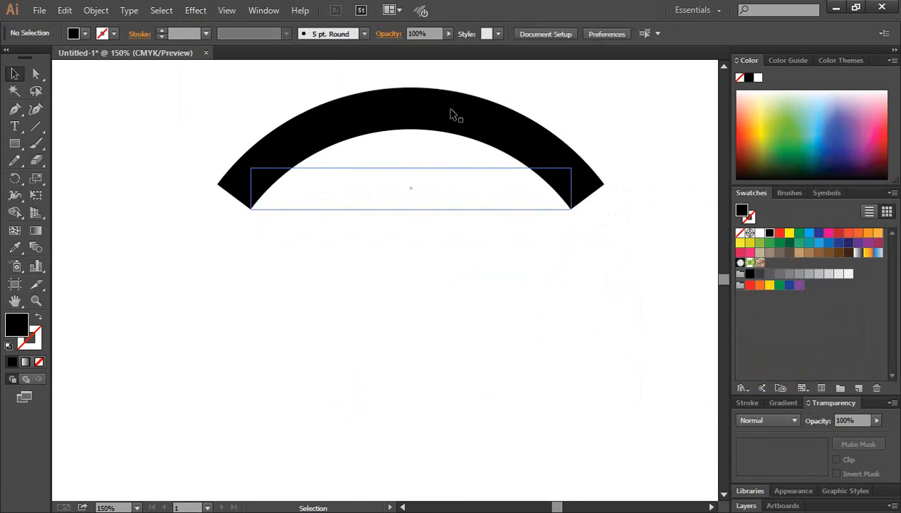
pyautogui.click(368, 183)
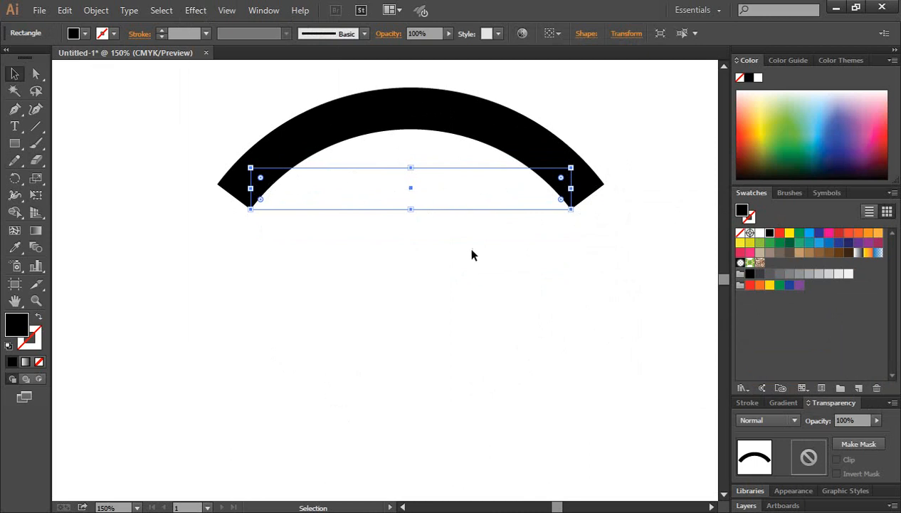
pyautogui.click(542, 290)
pyautogui.click(488, 119)
pyautogui.click(544, 292)
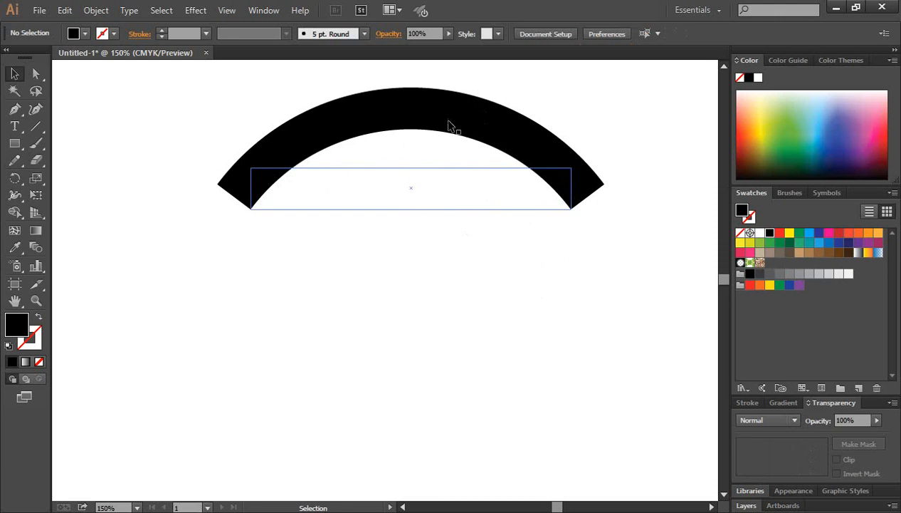
# - Move the arc slightly down and to the right, checking its selection outline between the moves
pyautogui.moveTo(431, 101); pyautogui.dragTo(420, 130)
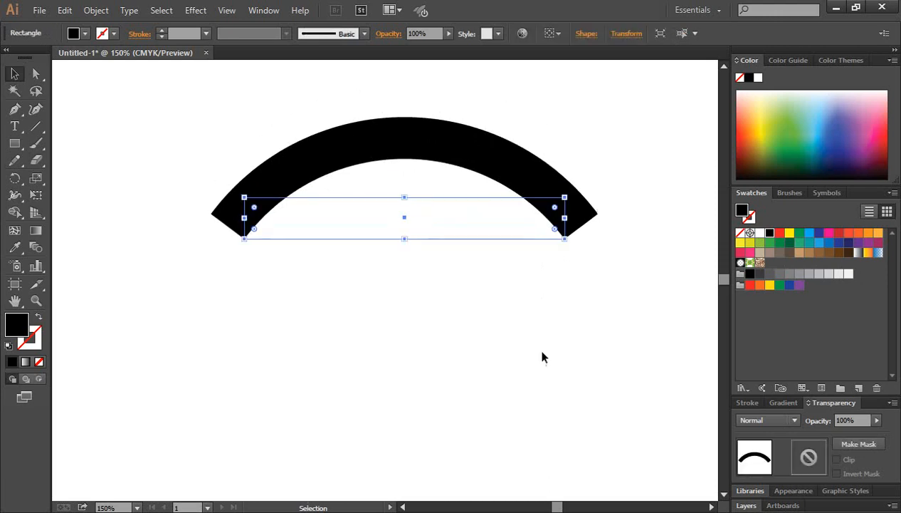
pyautogui.click(543, 358)
pyautogui.click(392, 219)
pyautogui.click(470, 320)
pyautogui.click(297, 168)
pyautogui.moveTo(419, 144); pyautogui.dragTo(438, 146)
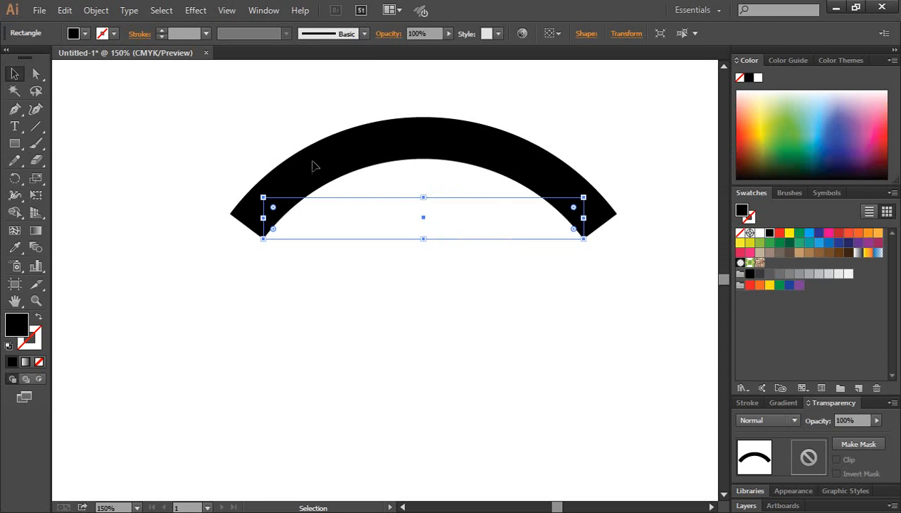
# - Expand the appearance of the warped arc into a plain path and check its selection outline
pyautogui.click(96, 10)
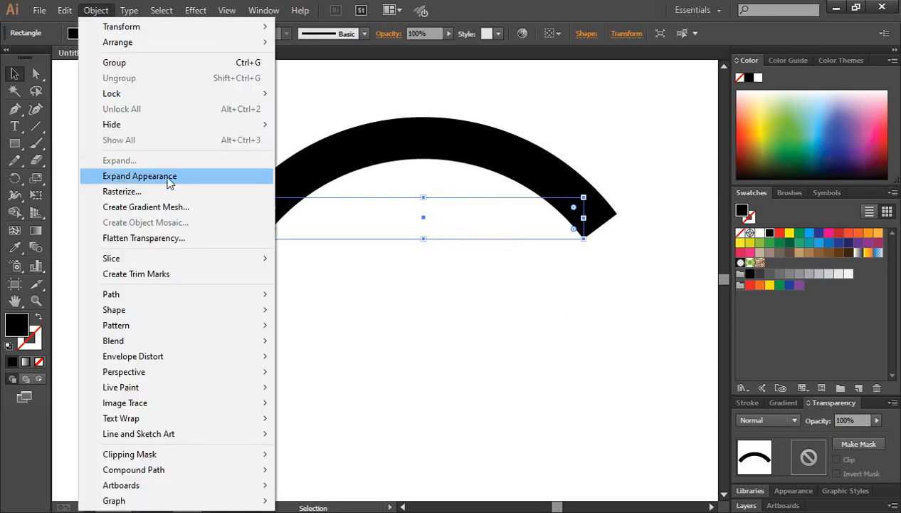
pyautogui.click(166, 181)
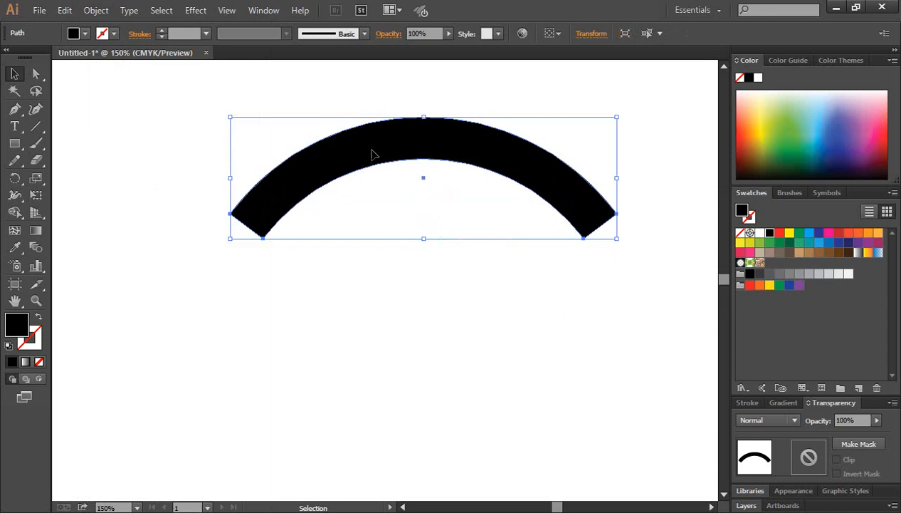
pyautogui.click(459, 261)
pyautogui.click(443, 158)
pyautogui.click(484, 254)
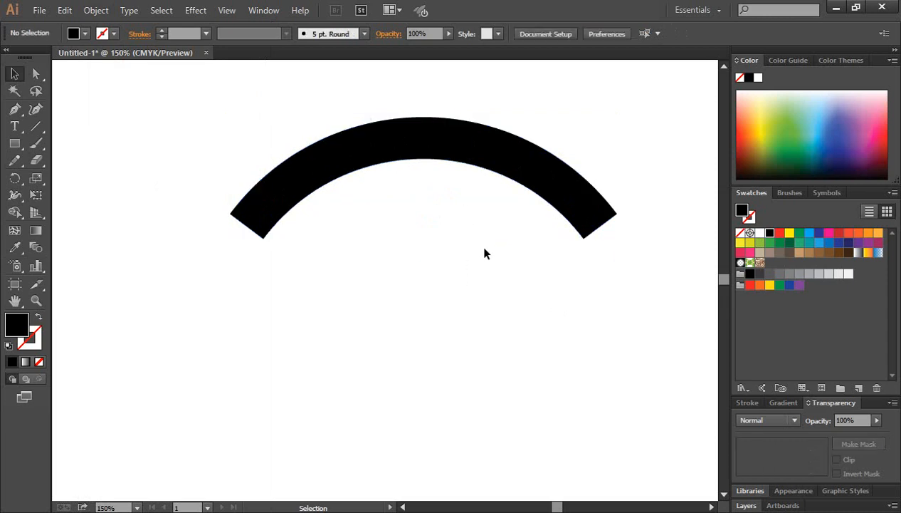
pyautogui.click(429, 150)
pyautogui.click(376, 268)
pyautogui.click(430, 151)
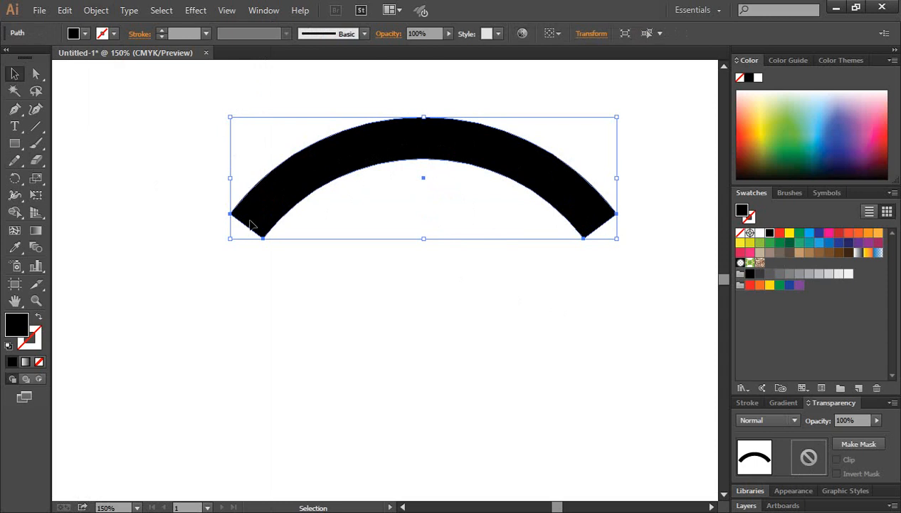
pyautogui.click(530, 312)
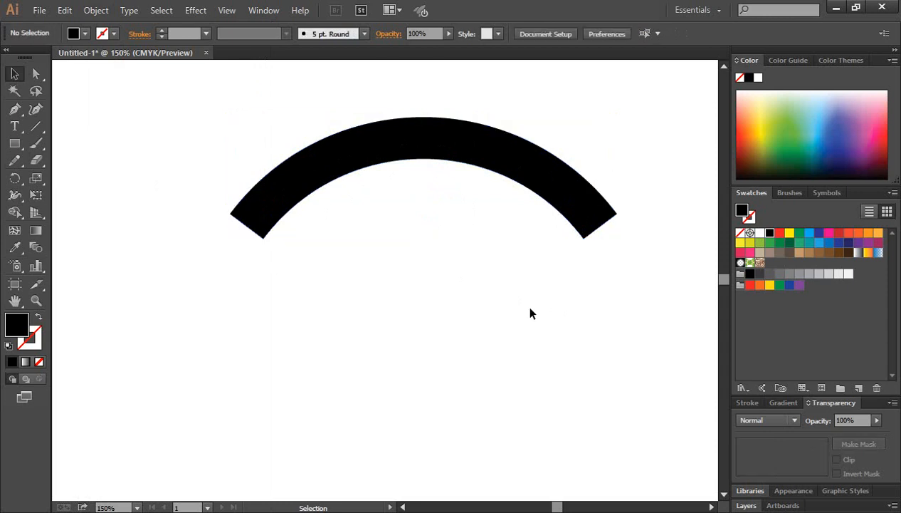
pyautogui.click(15, 126)
pyautogui.click(311, 385)
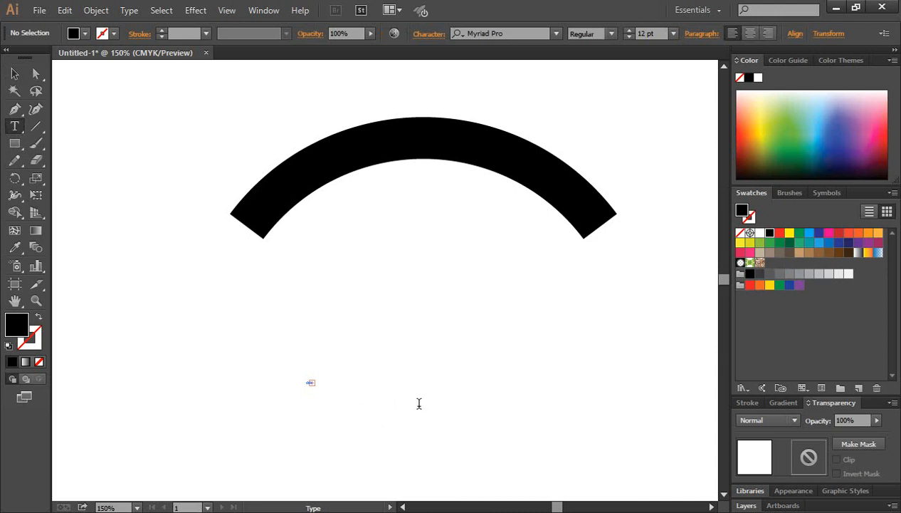
pyautogui.click(15, 73)
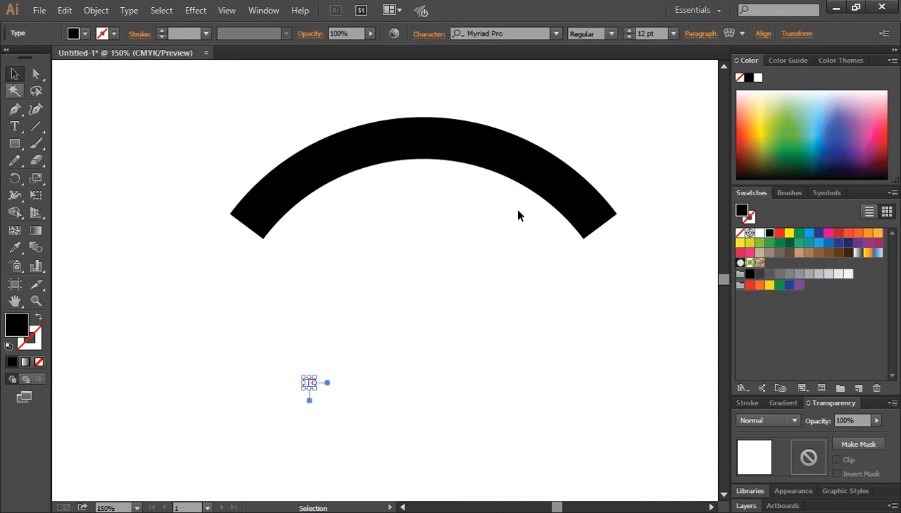
pyautogui.click(81, 143)
# - Add the text "dgidsjgjodshhodjhiog" below the arc and scale it up to about 45 pt
pyautogui.click(15, 126)
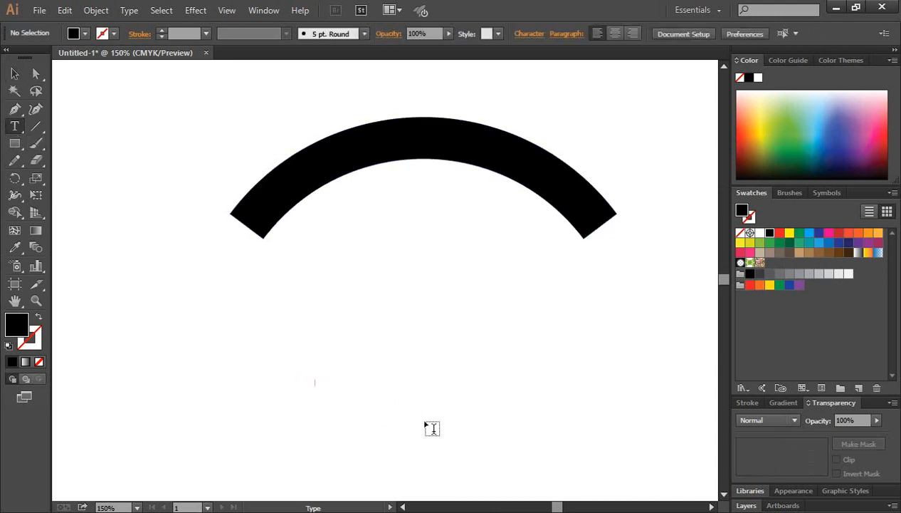
pyautogui.click(322, 390)
pyautogui.write('dgidsjgjodshhodjhiog')
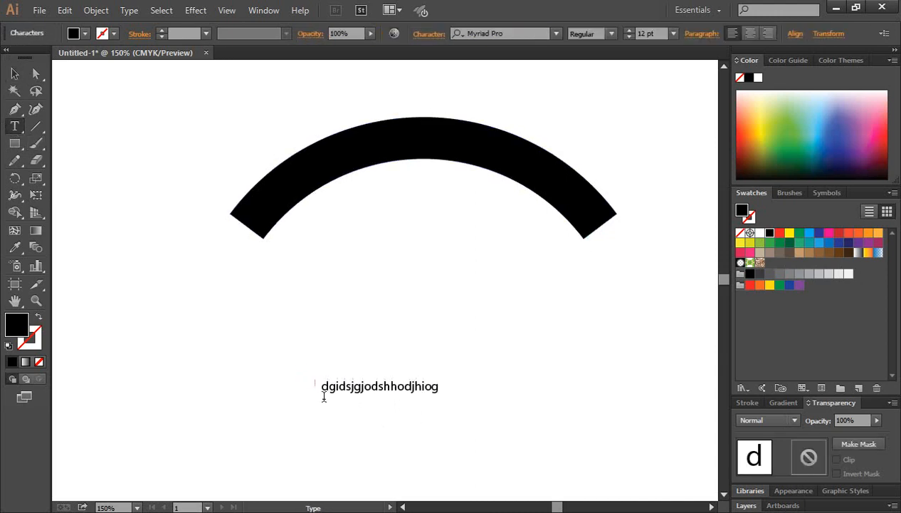
pyautogui.click(15, 74)
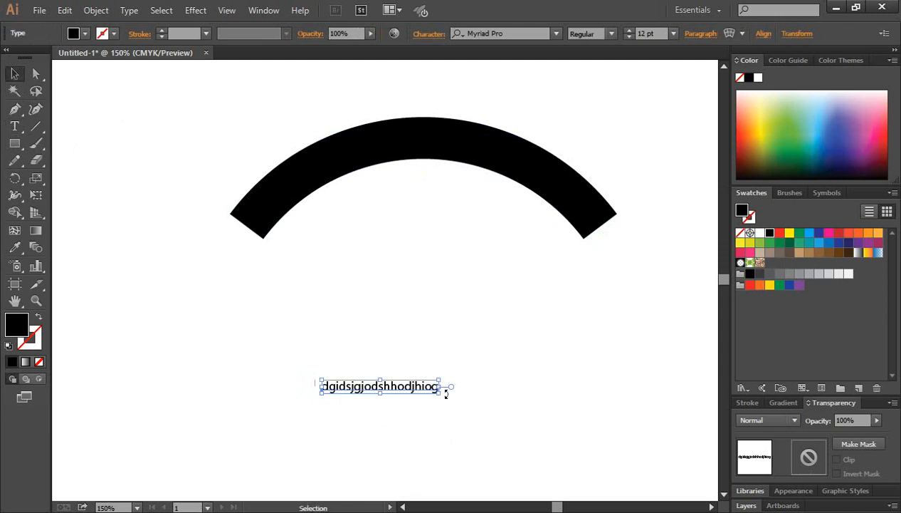
pyautogui.moveTo(441, 393)
pyautogui.mouseDown()
pyautogui.moveTo(592, 450)
pyautogui.moveTo(475, 371)
pyautogui.moveTo(449, 380)
pyautogui.mouseUp()
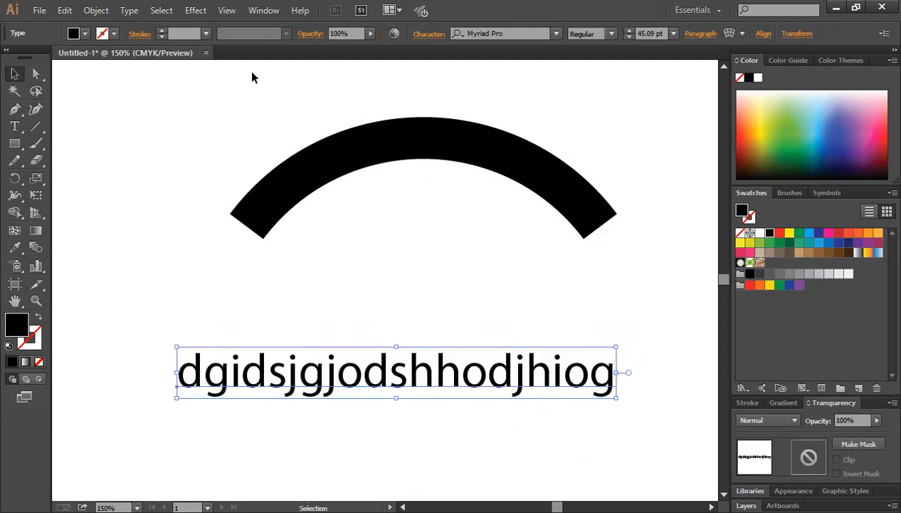
# - Start the Arc warp effect on the text and try horizontal bends of 59% and 50%
pyautogui.click(196, 12)
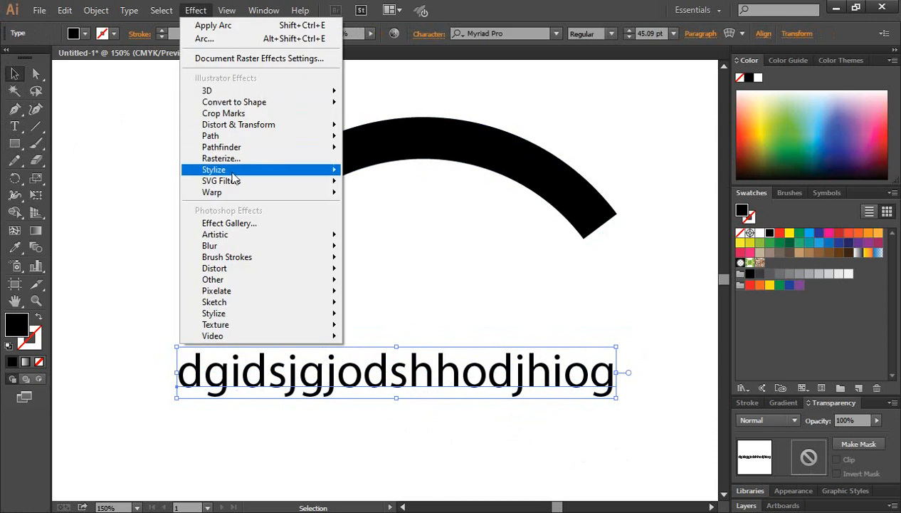
pyautogui.moveTo(231, 192)
pyautogui.click(421, 196)
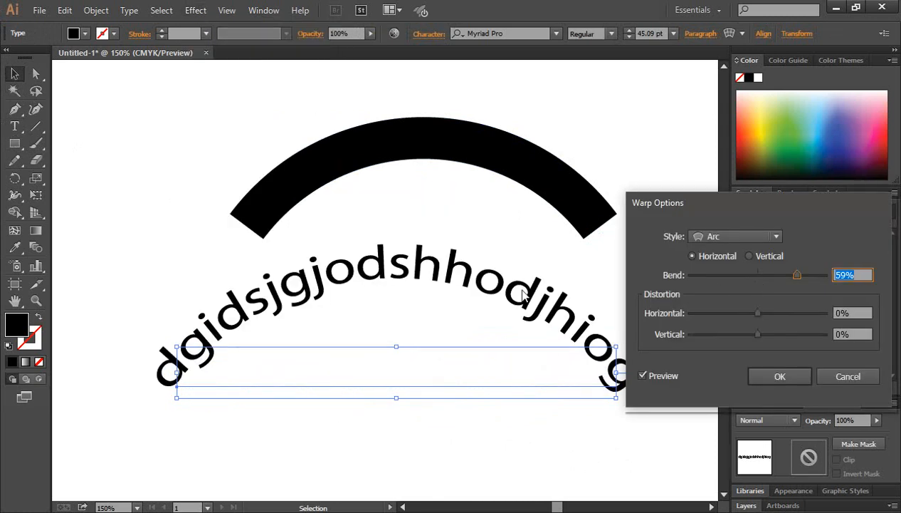
pyautogui.moveTo(798, 281)
pyautogui.mouseDown()
pyautogui.moveTo(825, 280)
pyautogui.moveTo(775, 283)
pyautogui.moveTo(797, 282)
pyautogui.mouseUp()
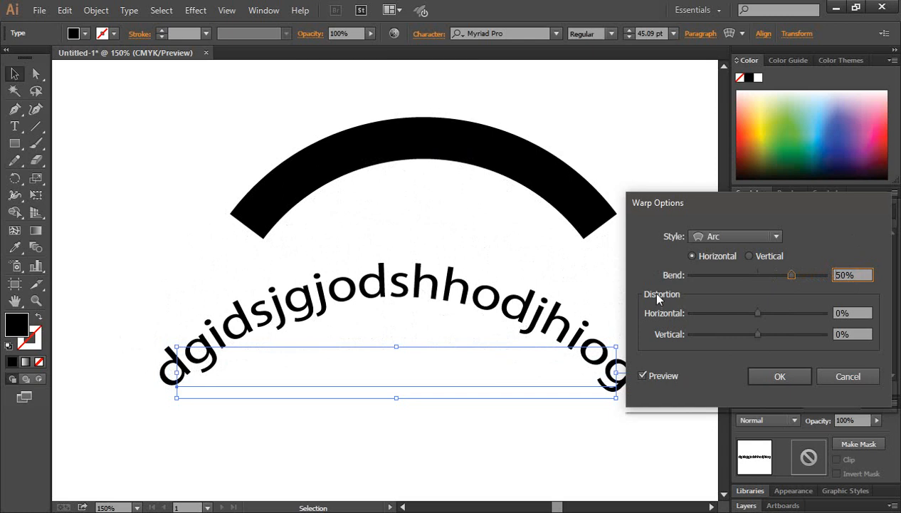
# - Change the text's warp style to Flag with a 98% horizontal bend and apply it
pyautogui.click(698, 236)
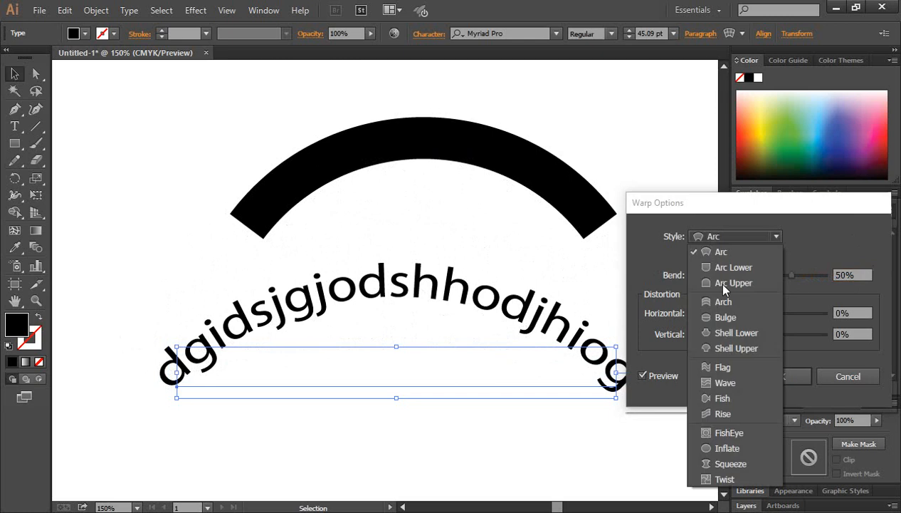
pyautogui.click(726, 371)
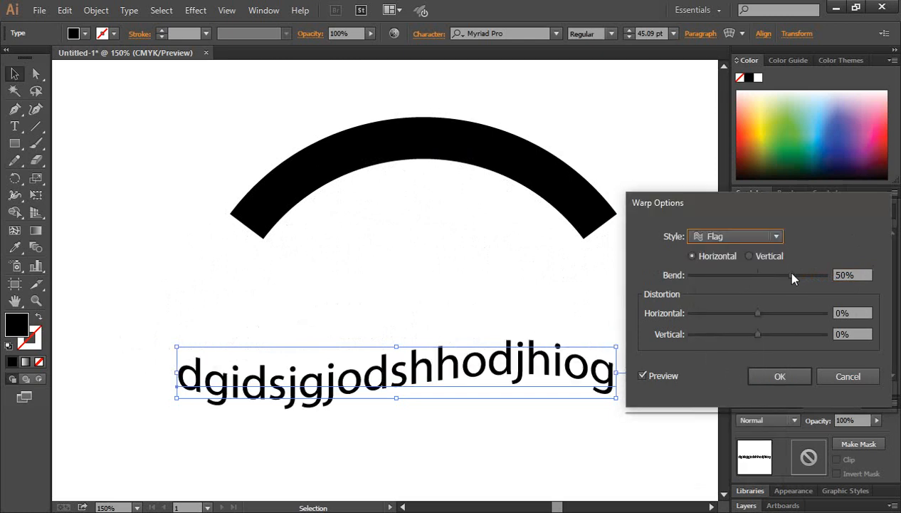
pyautogui.moveTo(792, 274); pyautogui.dragTo(824, 285)
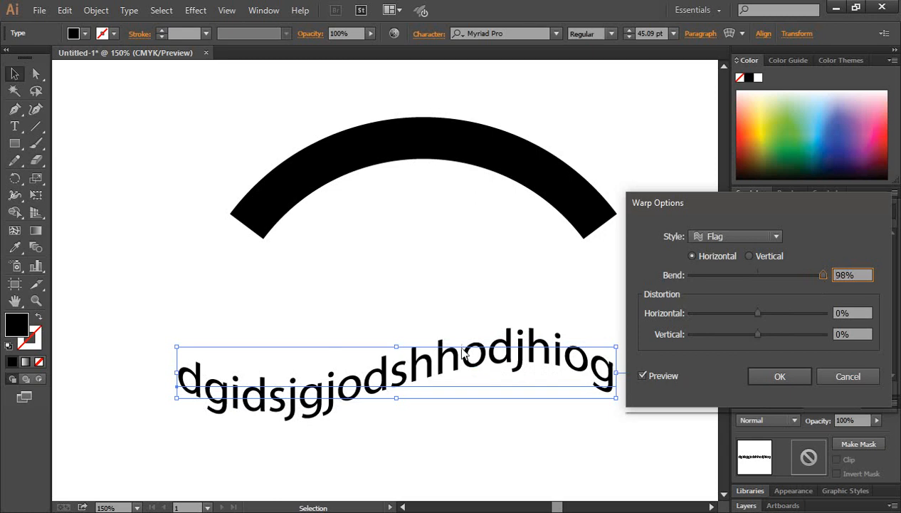
pyautogui.click(782, 376)
# - Move the flag-warped text slightly up and to the right and expand its appearance into outlines
pyautogui.moveTo(520, 403); pyautogui.dragTo(543, 384)
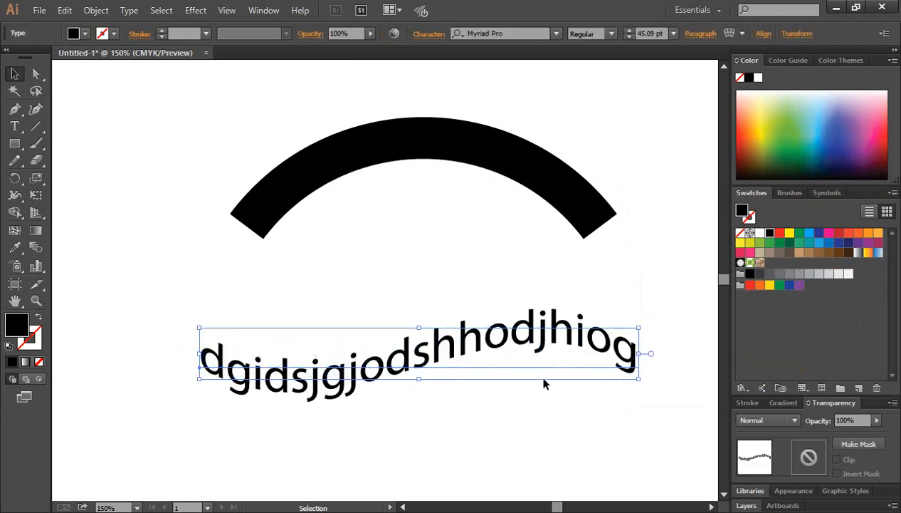
pyautogui.click(543, 384)
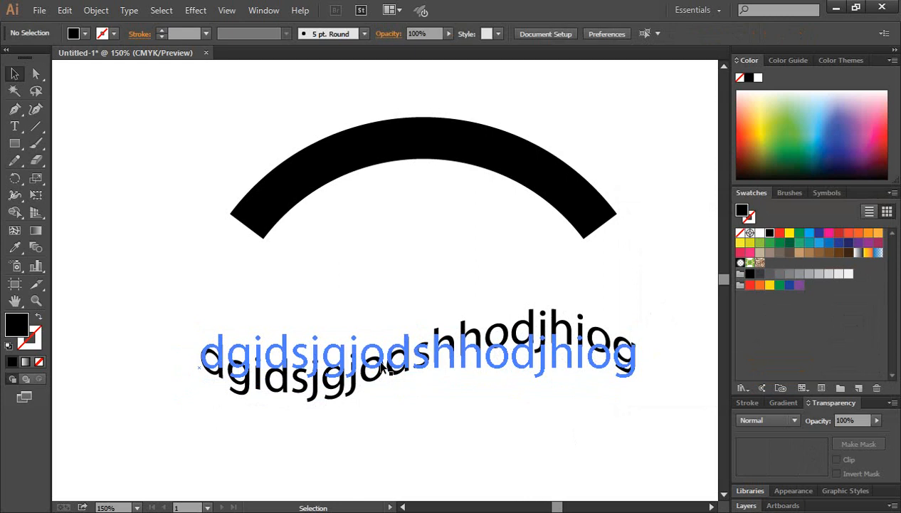
pyautogui.click(539, 321)
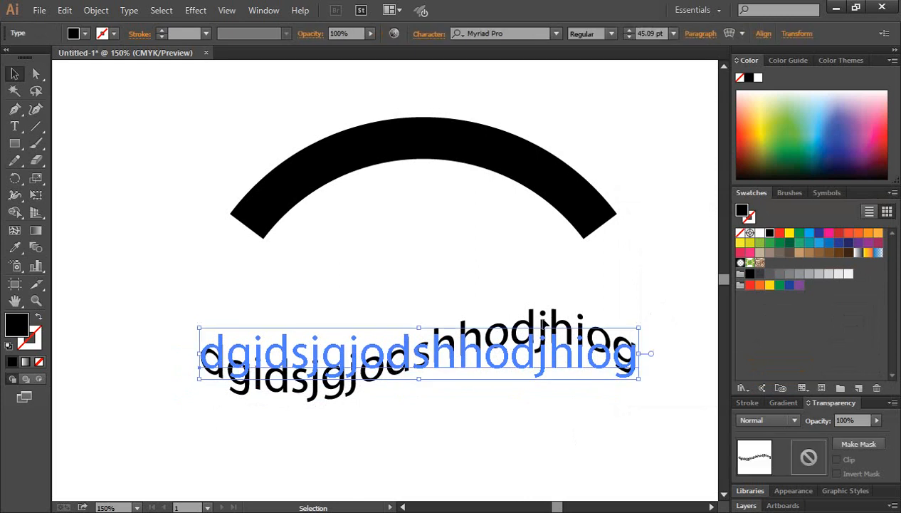
pyautogui.click(96, 10)
pyautogui.click(135, 176)
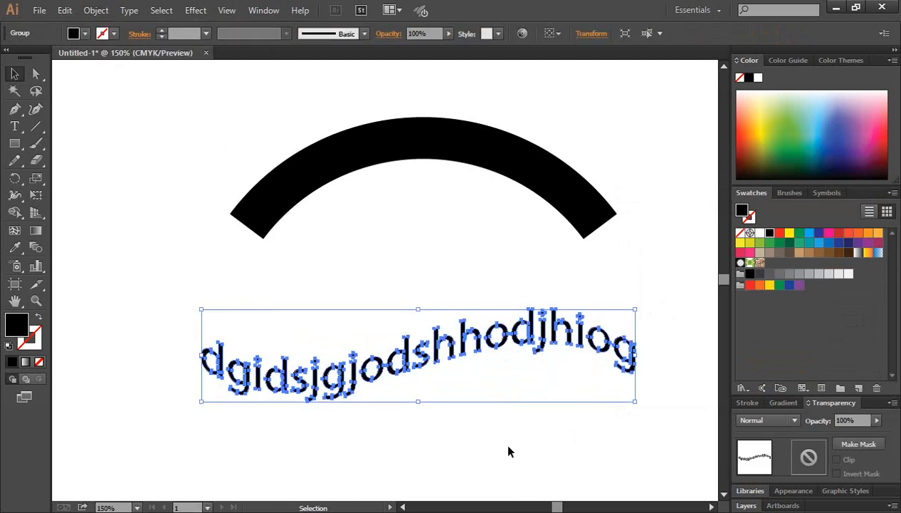
# - Check the selection outline of the expanded wavy text and move the group up closer to the arc
pyautogui.click(508, 447)
pyautogui.click(497, 343)
pyautogui.click(557, 397)
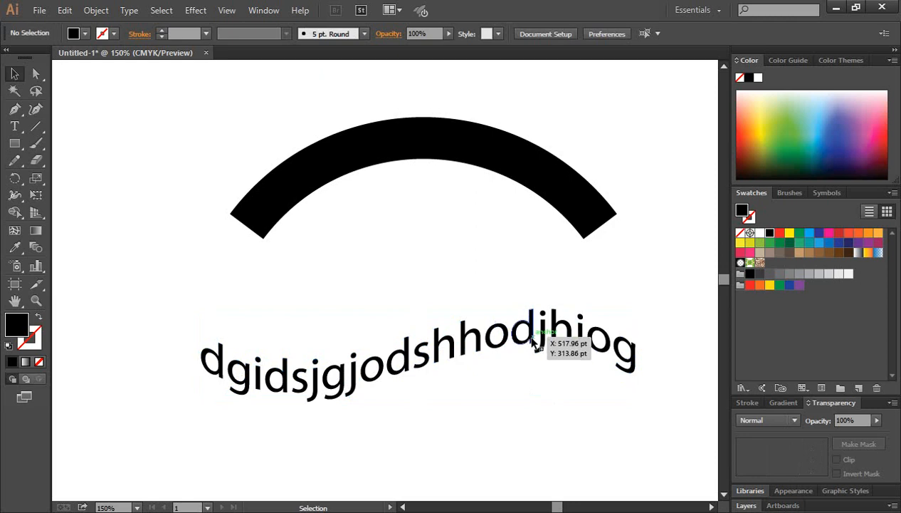
pyautogui.click(533, 342)
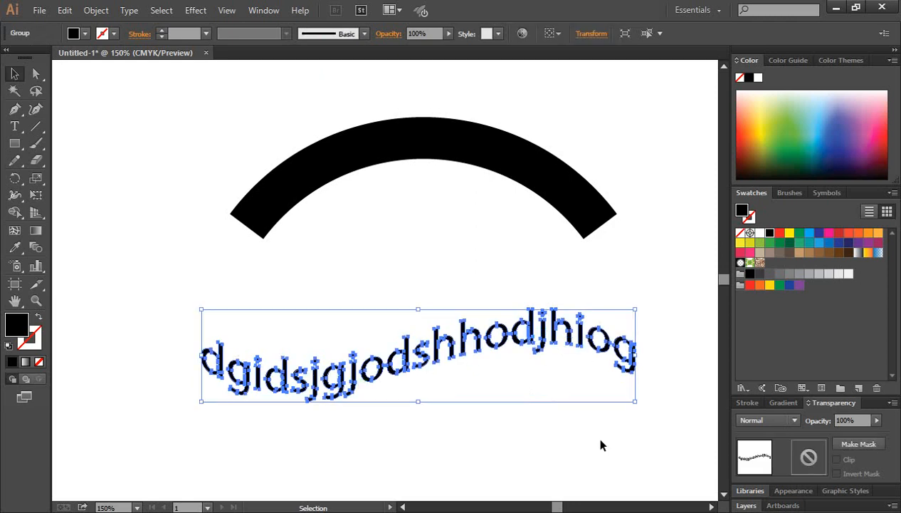
pyautogui.moveTo(502, 348); pyautogui.dragTo(505, 306)
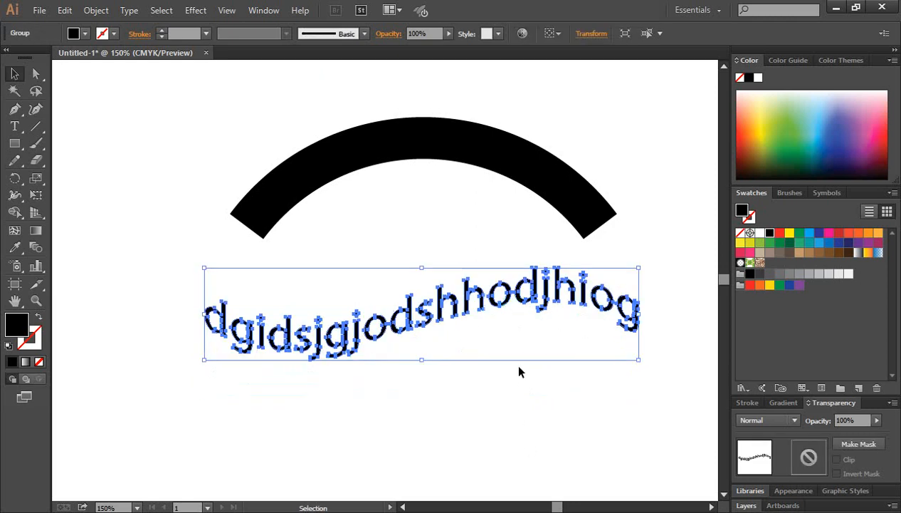
# - Check the selections of the wavy text and the black arc, and reposition the arc slightly higher above the text
pyautogui.click(487, 415)
pyautogui.click(438, 317)
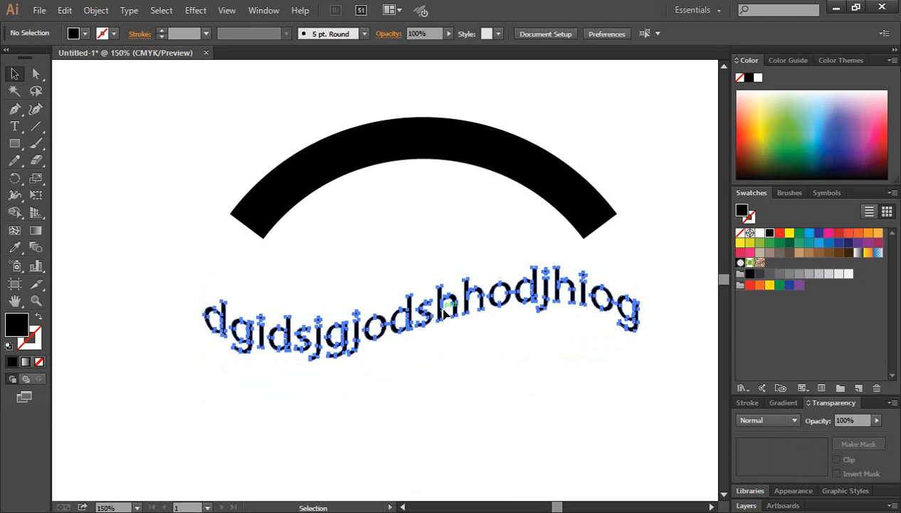
pyautogui.click(258, 222)
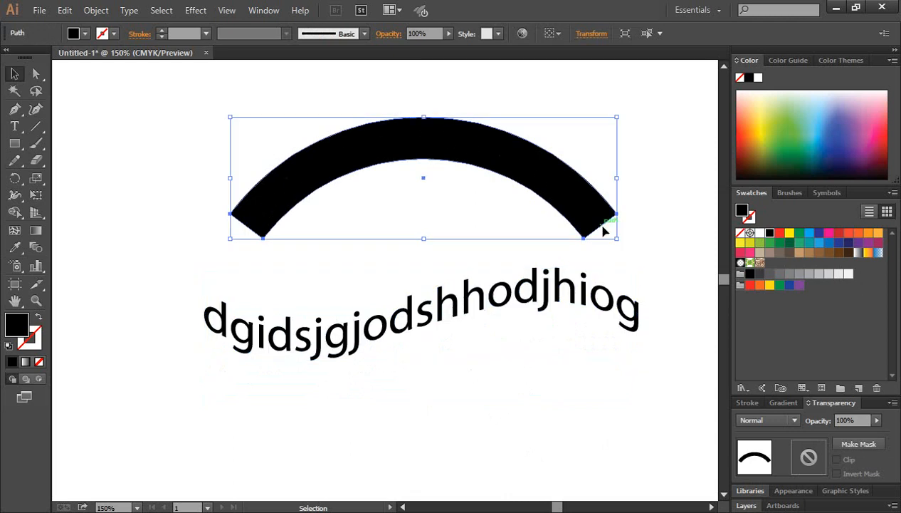
pyautogui.moveTo(424, 139); pyautogui.dragTo(425, 158)
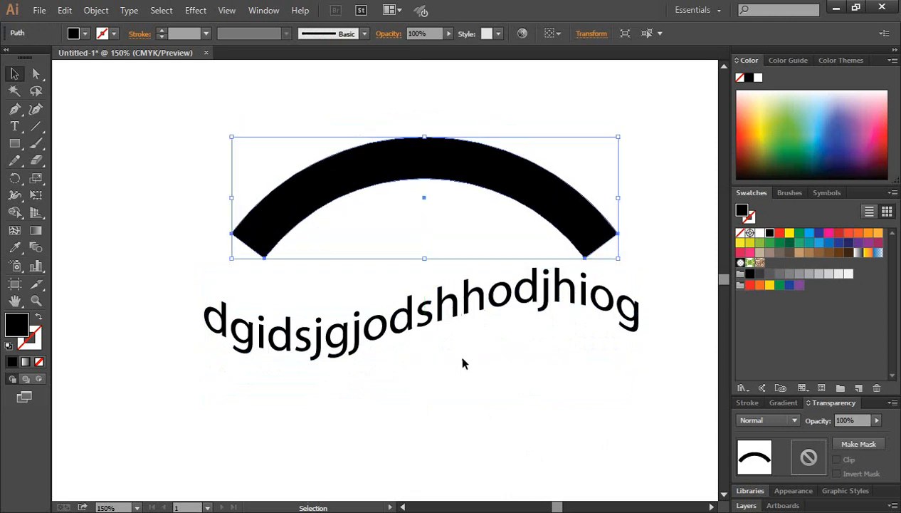
pyautogui.click(457, 354)
pyautogui.click(442, 318)
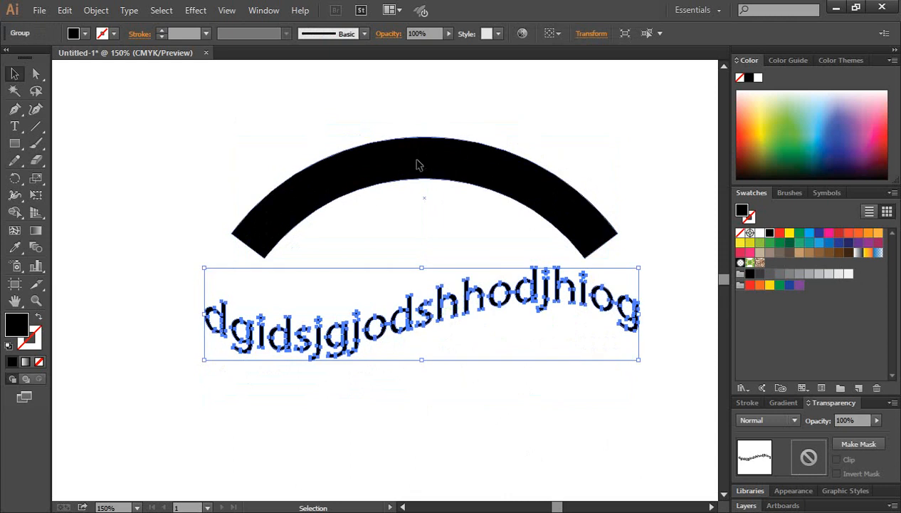
pyautogui.click(439, 149)
pyautogui.moveTo(439, 149); pyautogui.dragTo(430, 117)
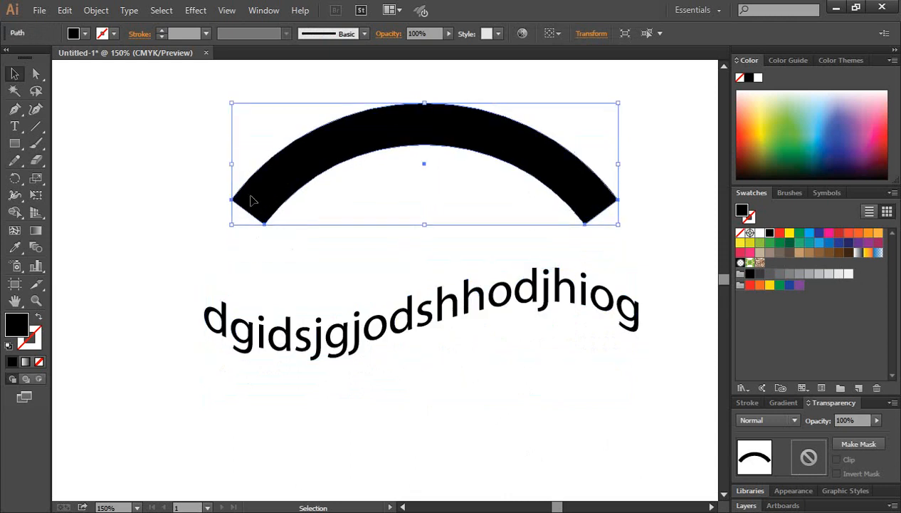
# - Replace the wavy text with the word BANGLADESH below the arc, enlarged to 37.76 pt
pyautogui.click(467, 310)
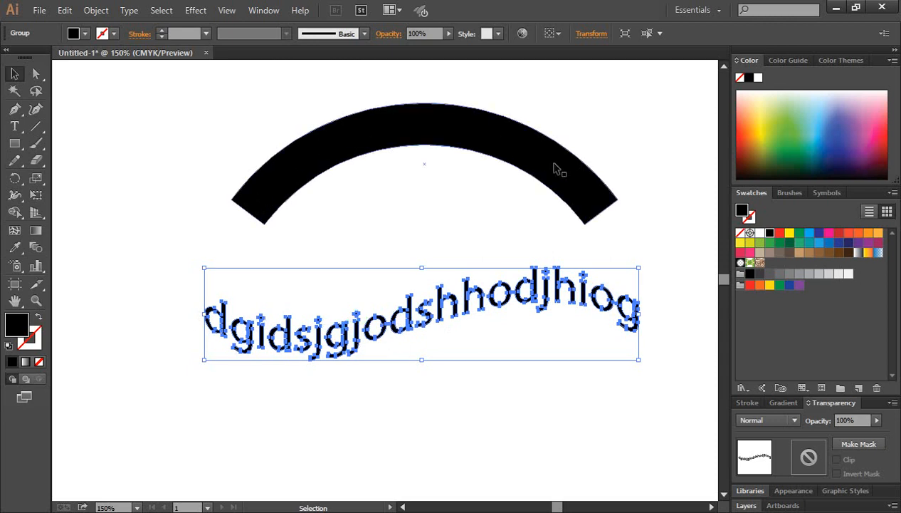
pyautogui.press('Delete')
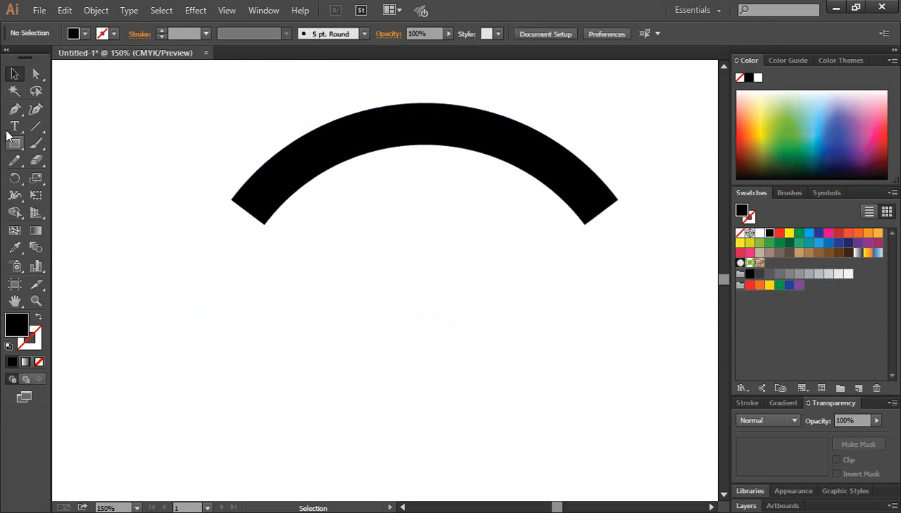
pyautogui.click(15, 126)
pyautogui.click(316, 396)
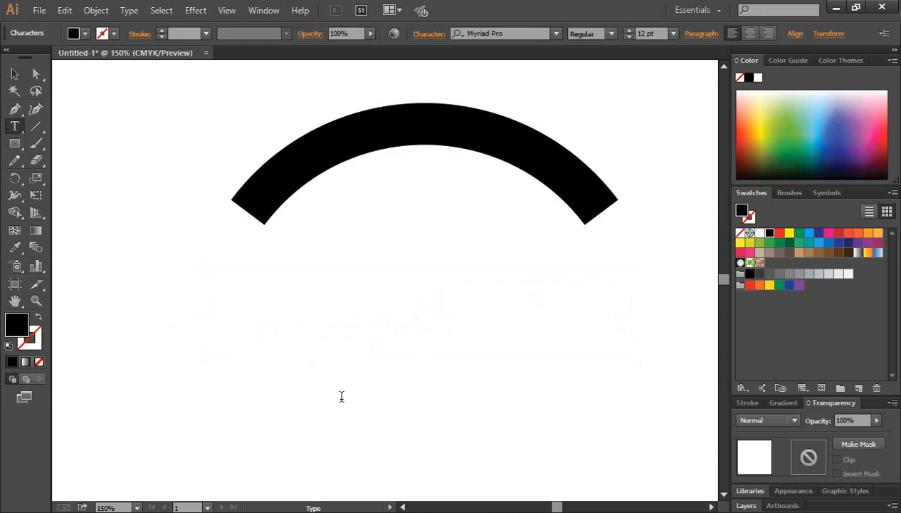
pyautogui.write('BANGLADESH')
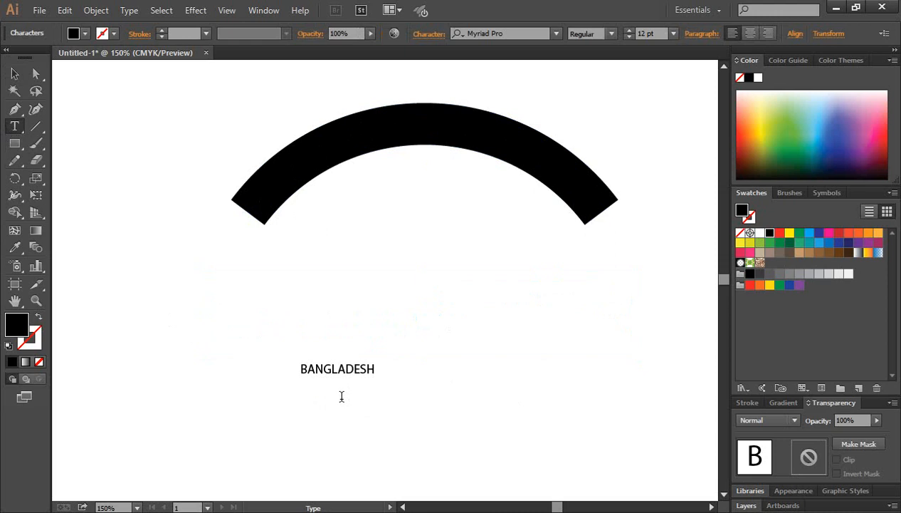
pyautogui.click(15, 74)
pyautogui.moveTo(378, 376); pyautogui.dragTo(527, 378)
# - Apply the Arc warp effect to the BANGLADESH text with a 53% horizontal bend
pyautogui.click(196, 11)
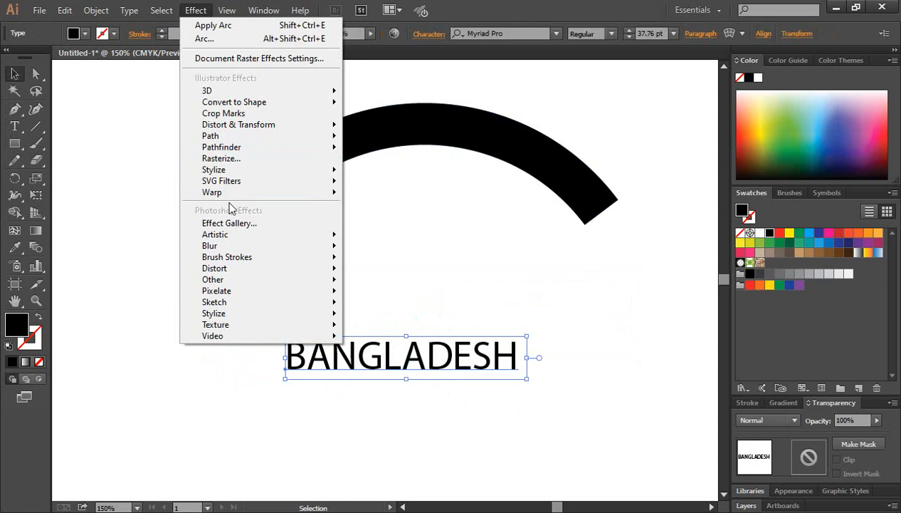
pyautogui.moveTo(229, 202)
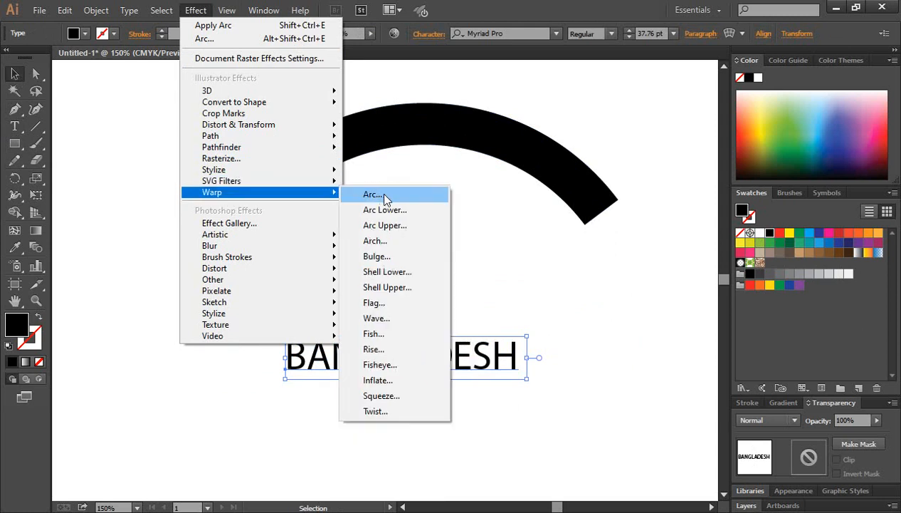
pyautogui.click(373, 194)
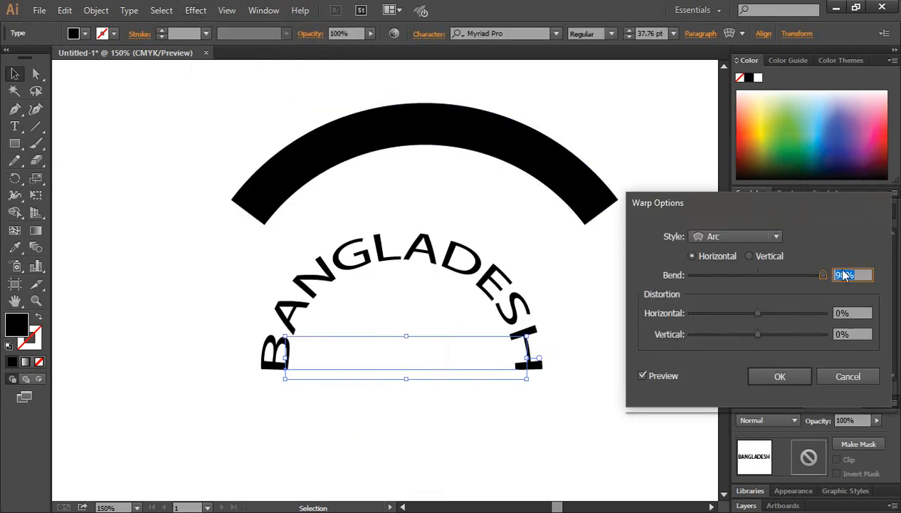
pyautogui.moveTo(823, 280); pyautogui.dragTo(796, 280)
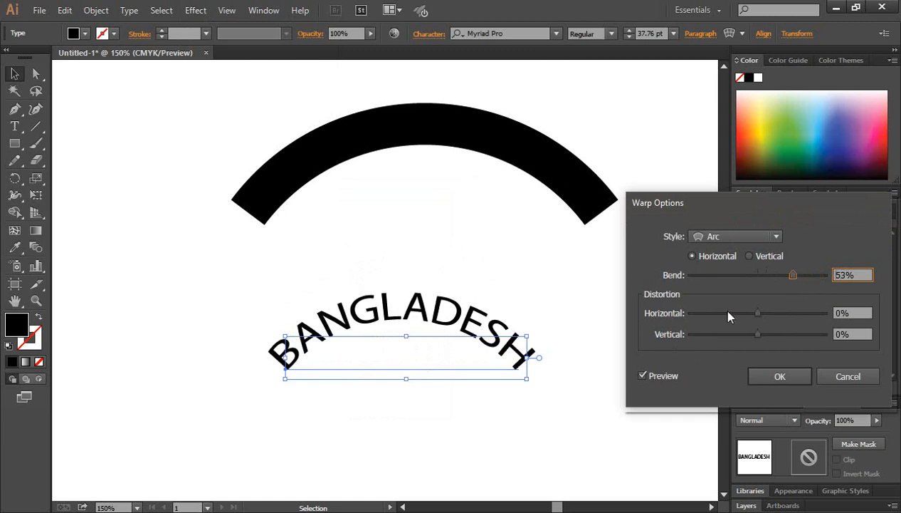
pyautogui.click(779, 376)
# - Move the arched BANGLADESH text up onto the black arc and expand its appearance into outlines
pyautogui.moveTo(475, 337); pyautogui.dragTo(490, 117)
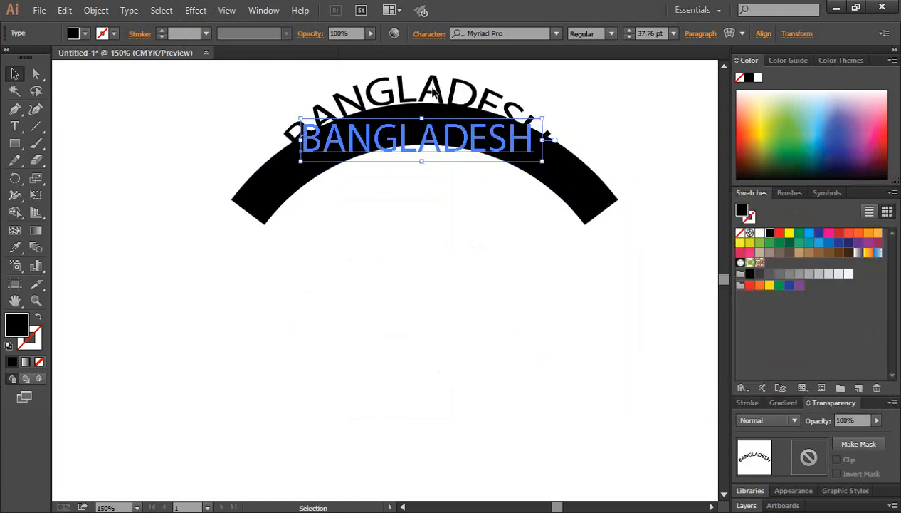
pyautogui.click(97, 10)
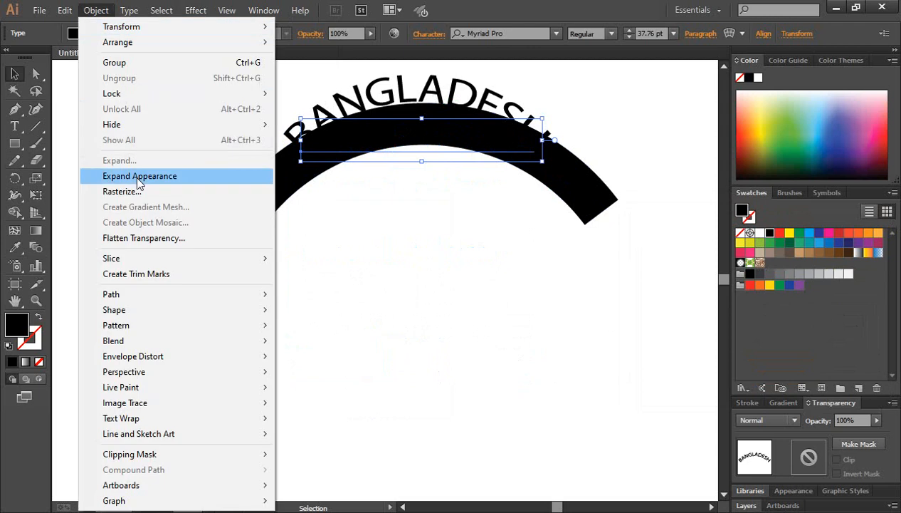
pyautogui.click(151, 178)
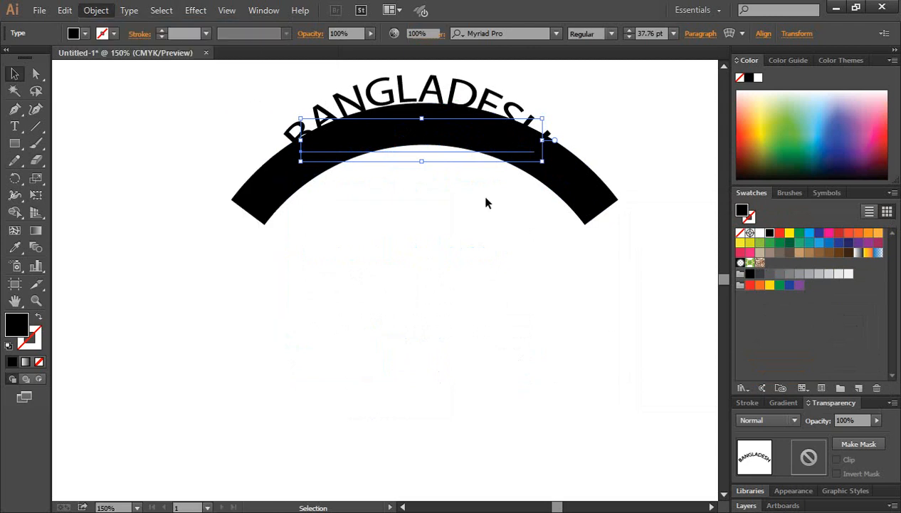
pyautogui.hotkey('ctrl', 'shift', 'o')
# - Fill the expanded lettering with red and move it down into the black arc band
pyautogui.click(779, 234)
pyautogui.moveTo(435, 86); pyautogui.dragTo(440, 118)
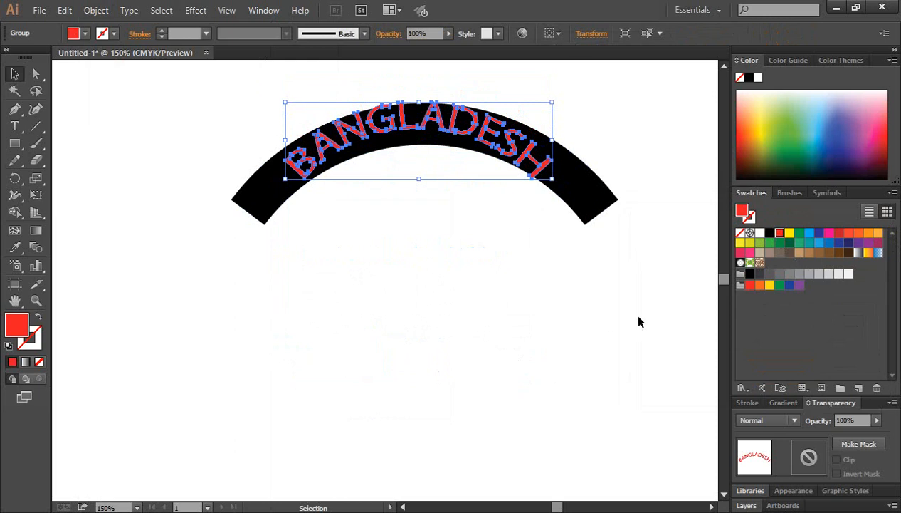
pyautogui.click(631, 312)
pyautogui.click(583, 194)
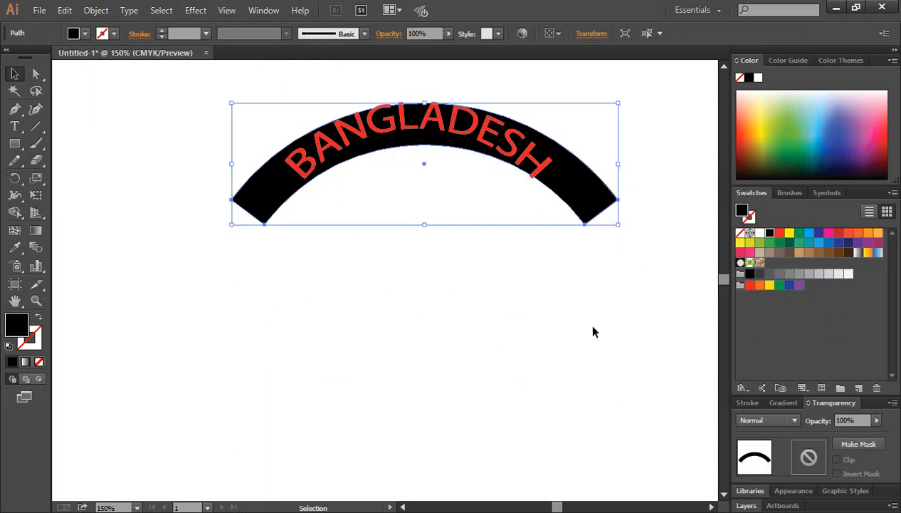
pyautogui.click(594, 332)
# - Reduce the red lettering's height slightly from above and widen it evenly on both sides to follow the arc
pyautogui.click(421, 104)
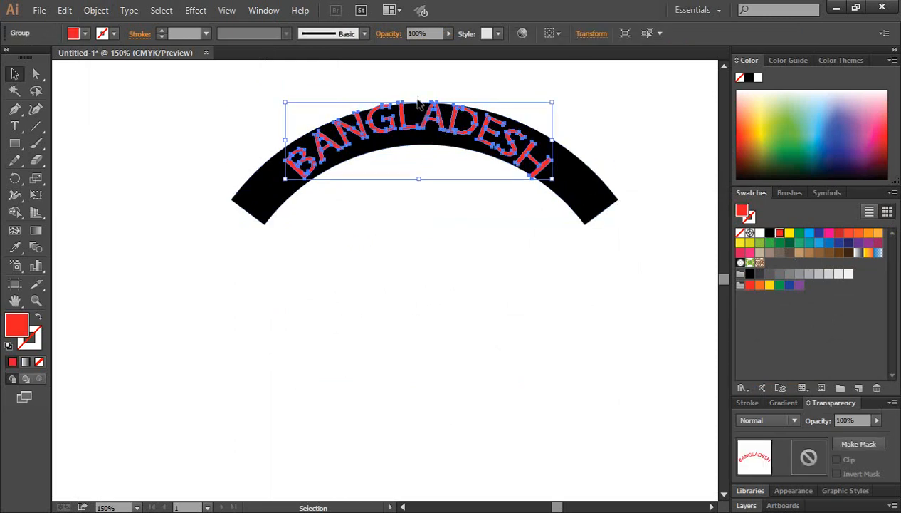
pyautogui.click(426, 98)
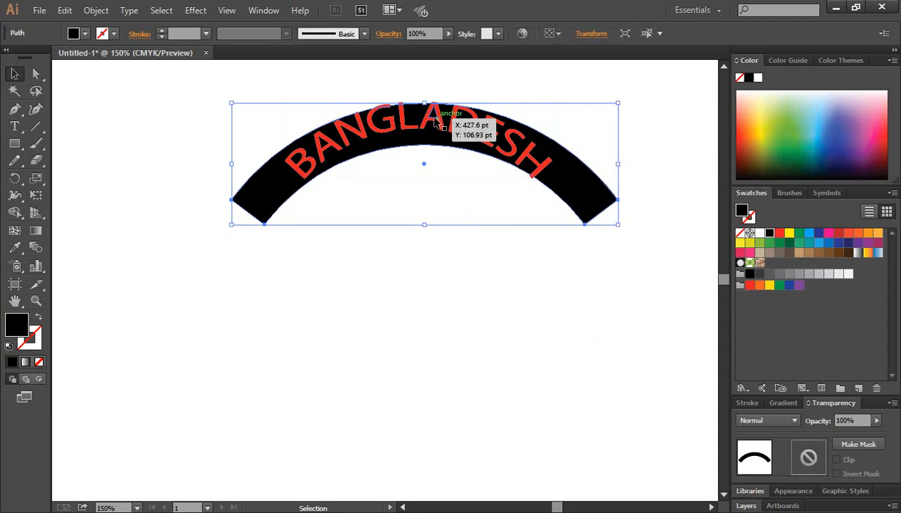
pyautogui.click(421, 103)
pyautogui.moveTo(421, 103); pyautogui.dragTo(421, 109)
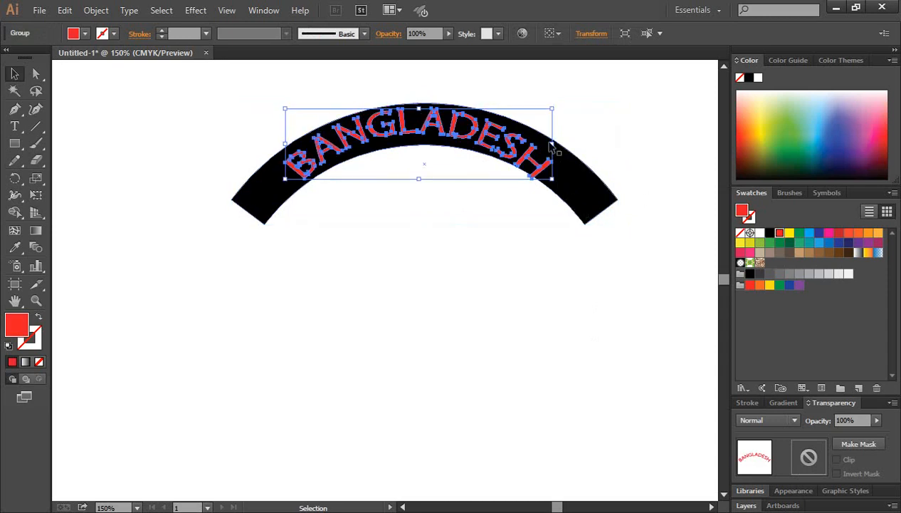
pyautogui.moveTo(553, 144); pyautogui.dragTo(572, 144)
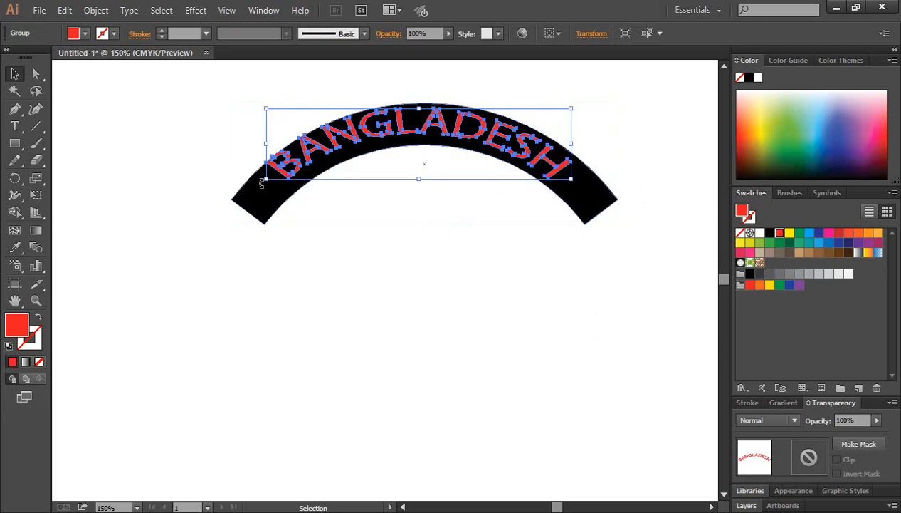
pyautogui.click(460, 259)
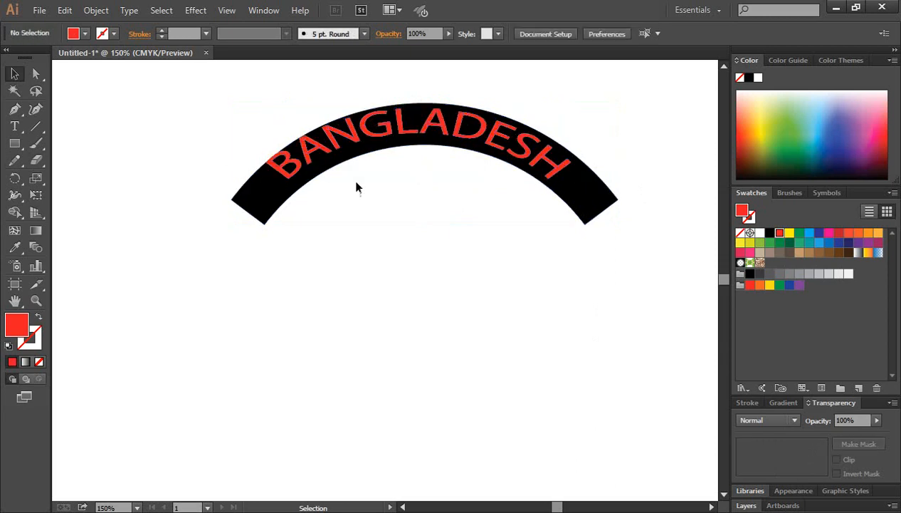
# - Select the black arc and red lettering together and move them down toward the middle of the artboard
pyautogui.click(591, 202)
pyautogui.moveTo(644, 283); pyautogui.dragTo(286, 82)
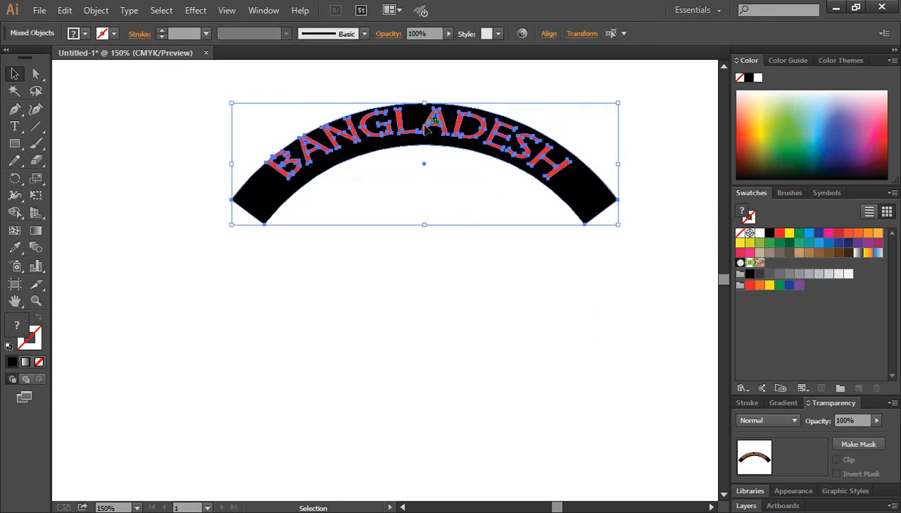
pyautogui.moveTo(470, 146); pyautogui.dragTo(470, 217)
pyautogui.moveTo(531, 363); pyautogui.dragTo(345, 142)
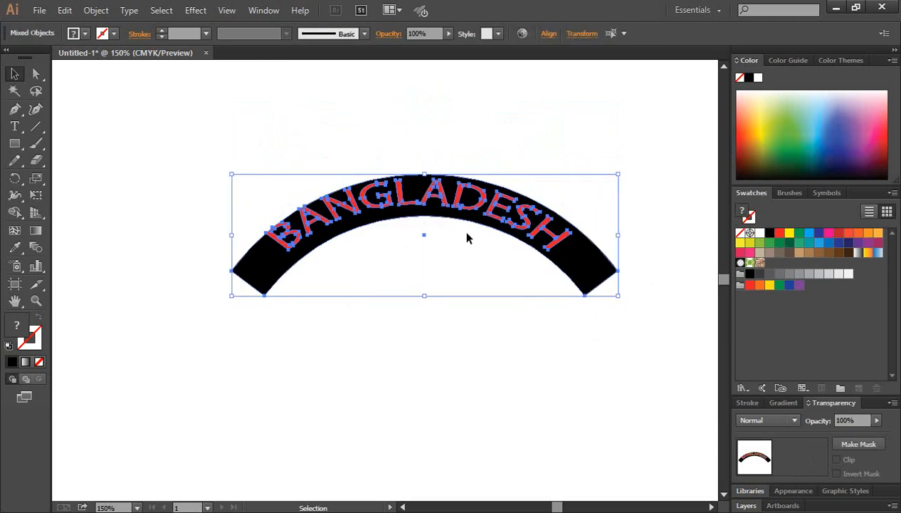
pyautogui.scroll(1, 484, 262)
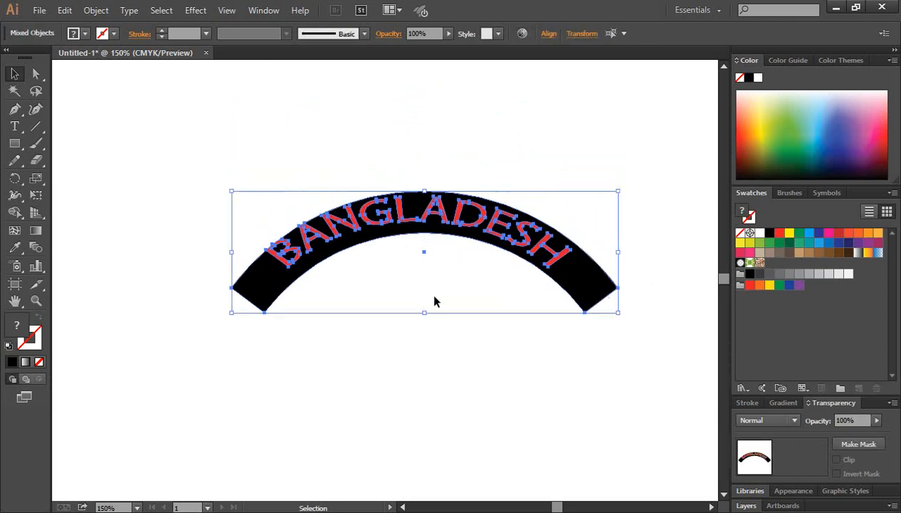
pyautogui.scroll(-1, 456, 346)
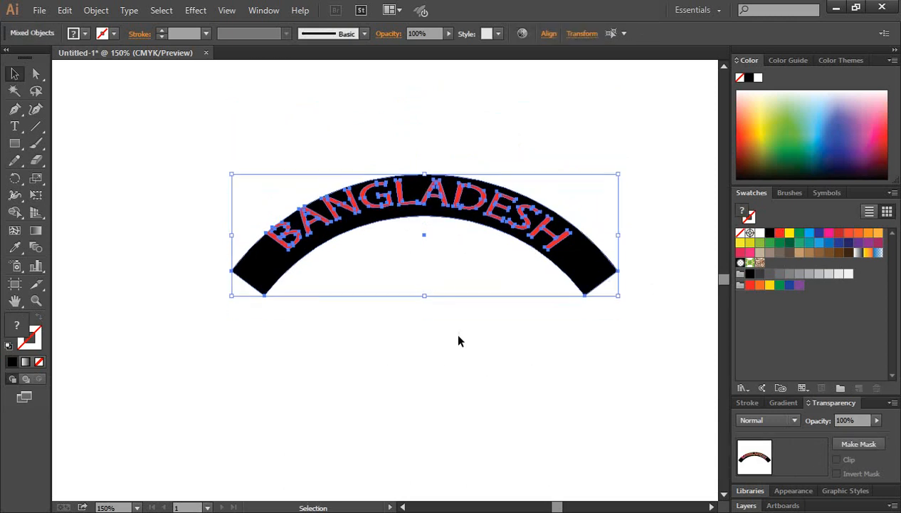
pyautogui.scroll(1, 458, 338)
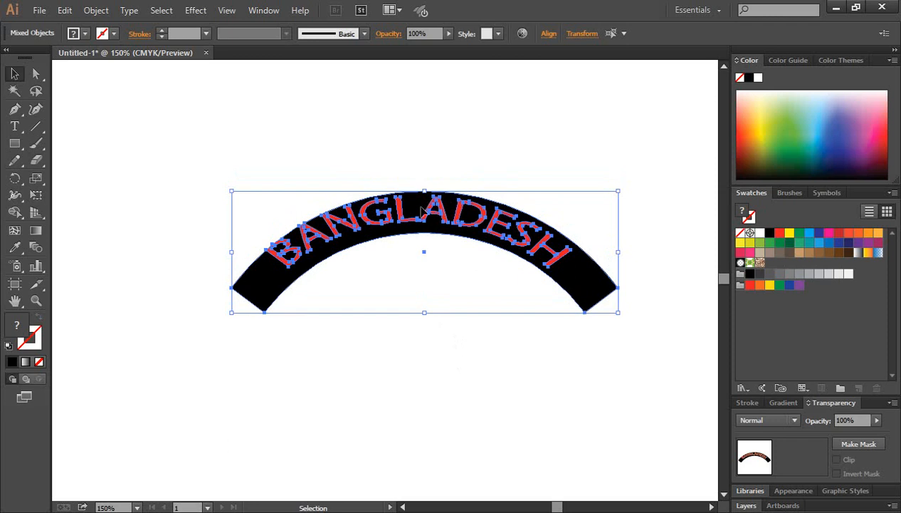
# - Reselect the arc with its lettering and shift both slightly right and down as one unit
pyautogui.click(416, 164)
pyautogui.moveTo(212, 175); pyautogui.dragTo(610, 388)
pyautogui.moveTo(445, 232); pyautogui.dragTo(462, 216)
pyautogui.click(500, 362)
pyautogui.moveTo(660, 349); pyautogui.dragTo(296, 187)
pyautogui.moveTo(448, 205); pyautogui.dragTo(437, 236)
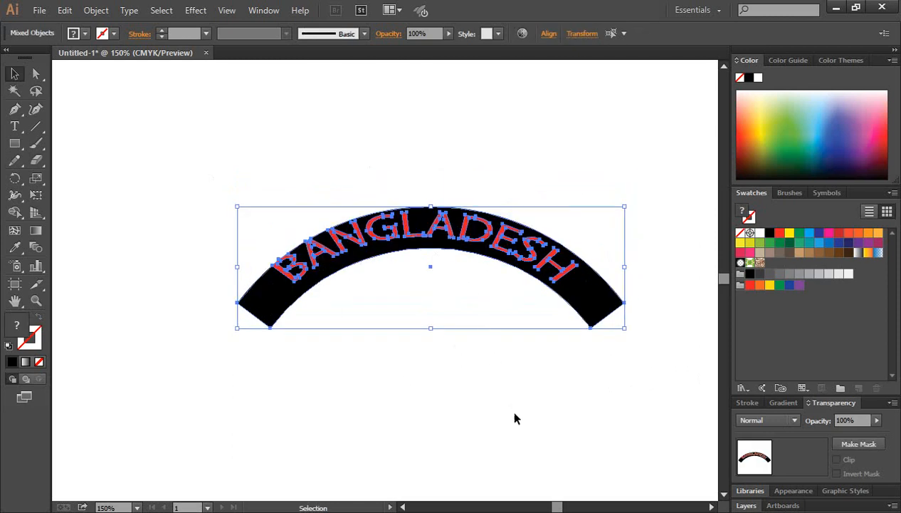